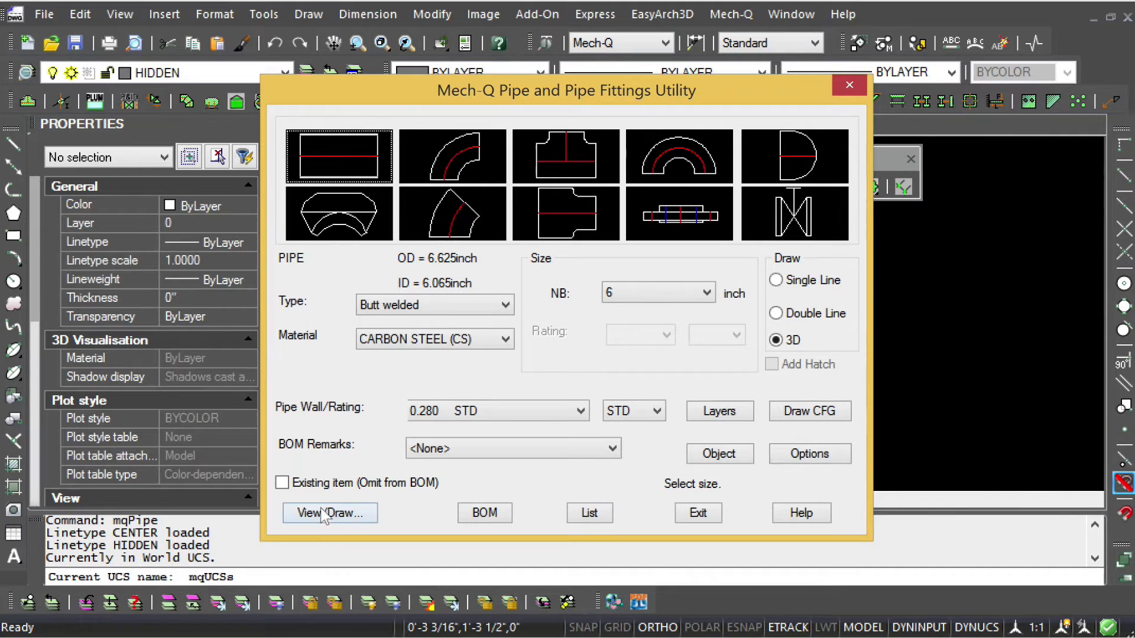
- Draw a 3D butt-welded carbon steel pipe, 6 inch NB, 30 inches long along the X axis
left_click(324, 513)
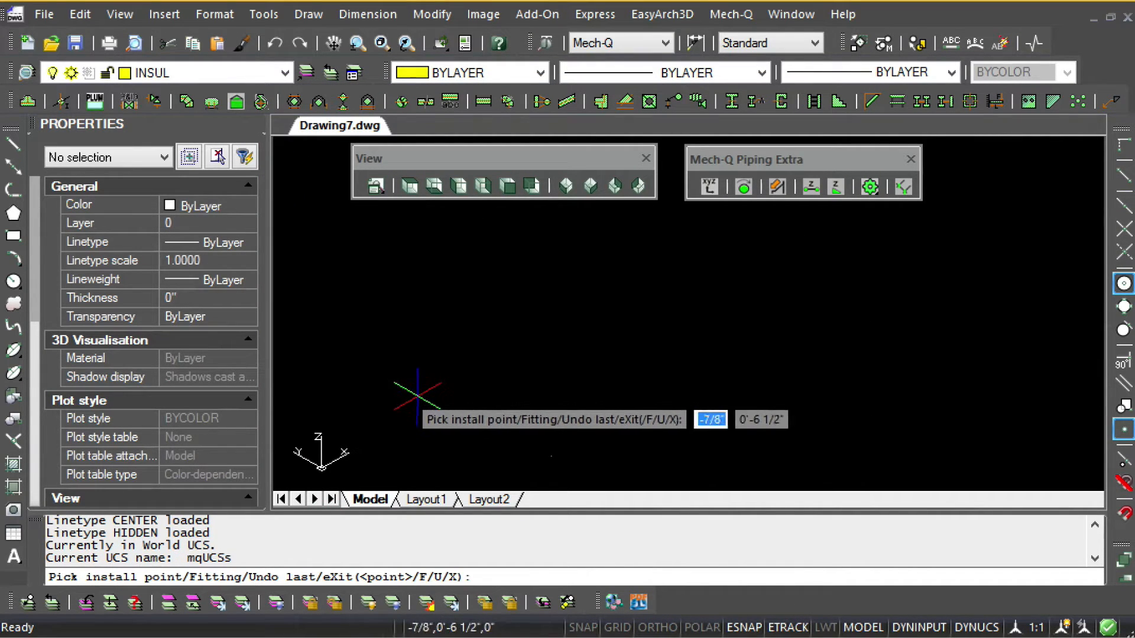
left_click(409, 413)
type("30")
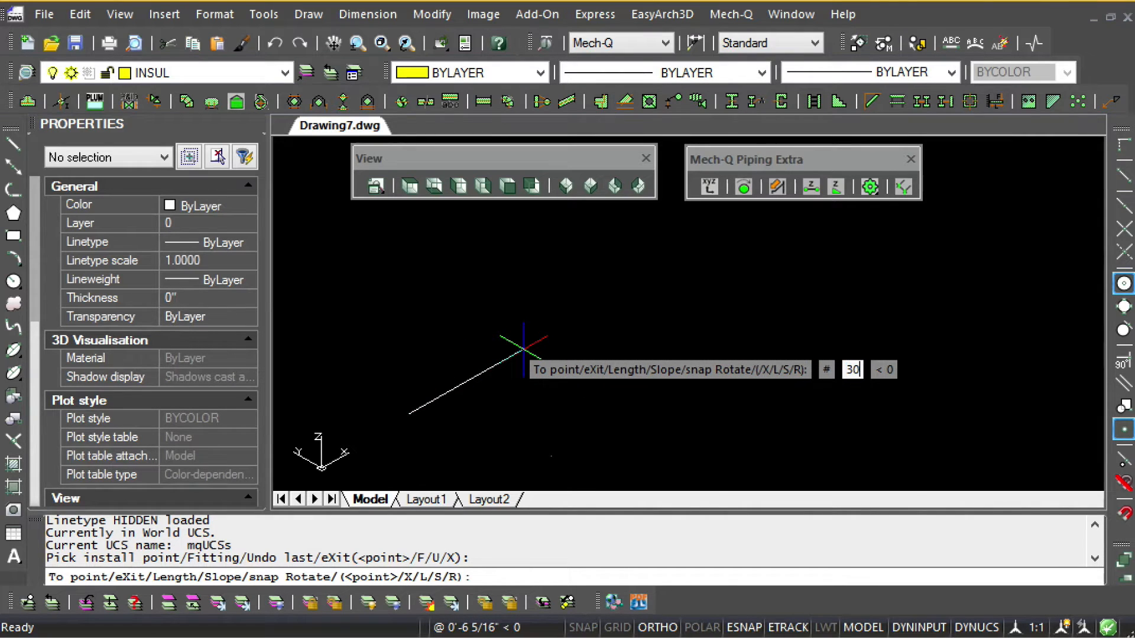
key("Return")
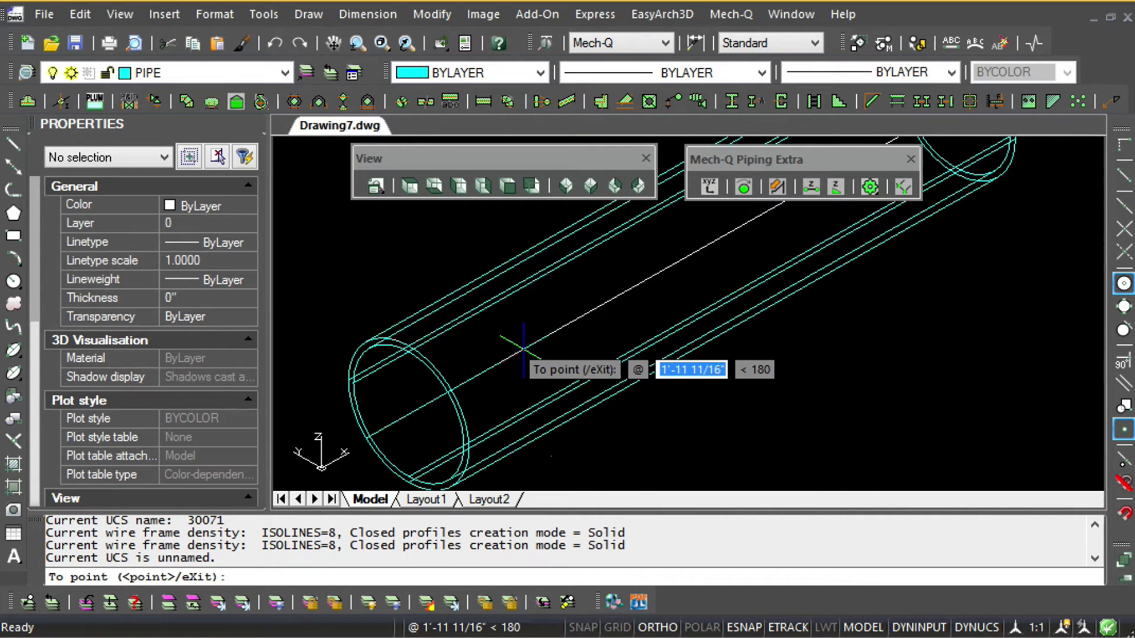
key("Return")
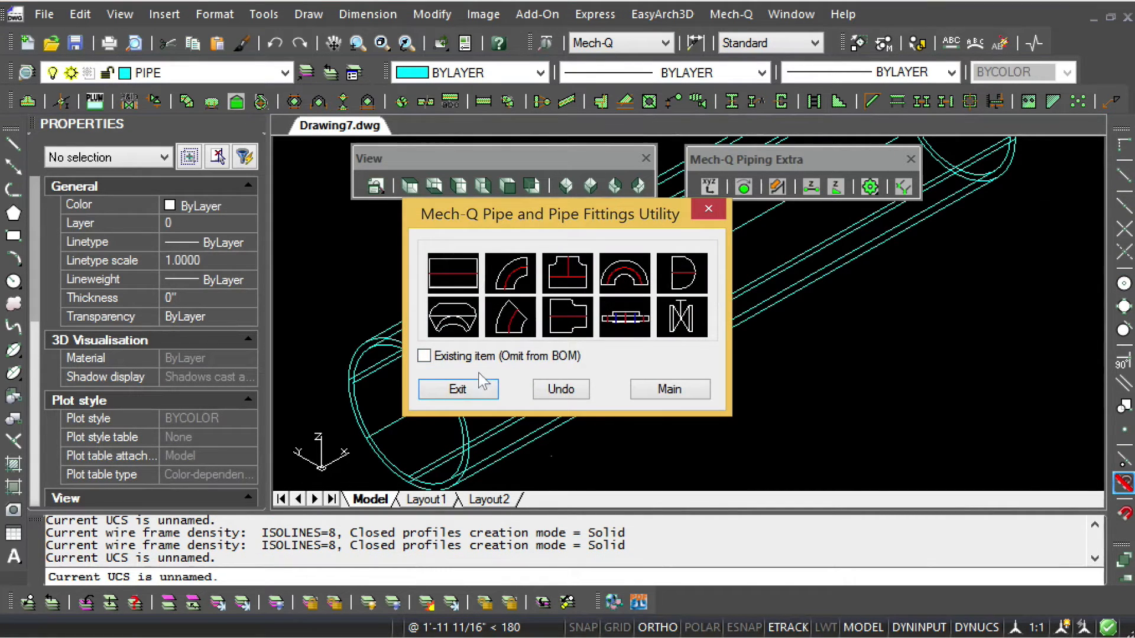
left_click(458, 389)
- Copy the pipe from its near end centre to its far end centre, so both lie end to end
scroll(644, 367, "down", 2)
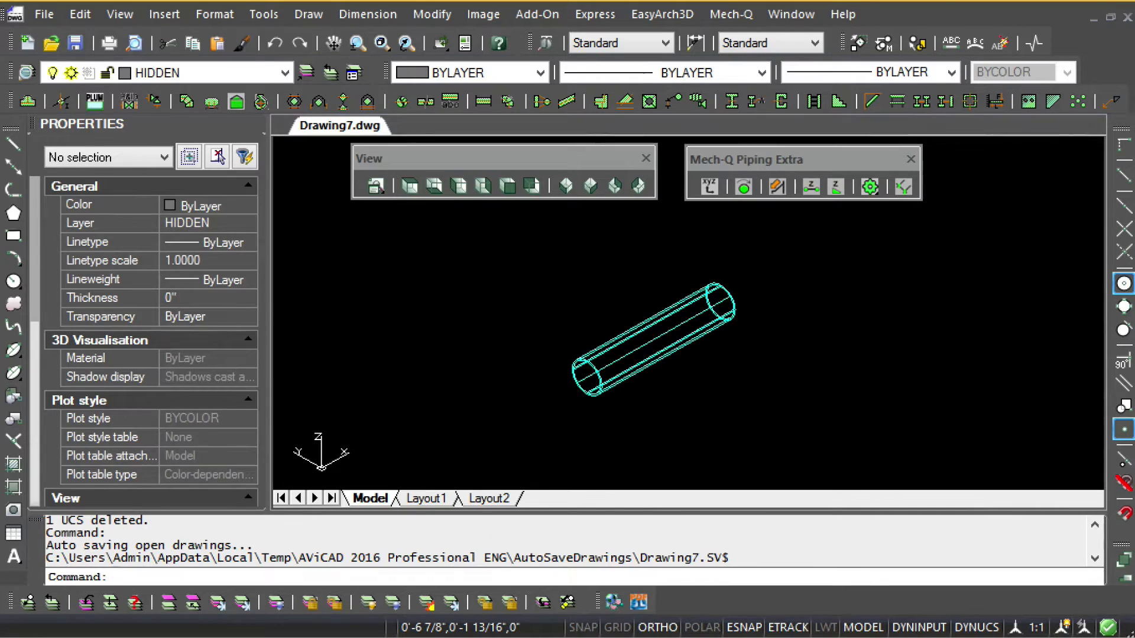
left_click(637, 363)
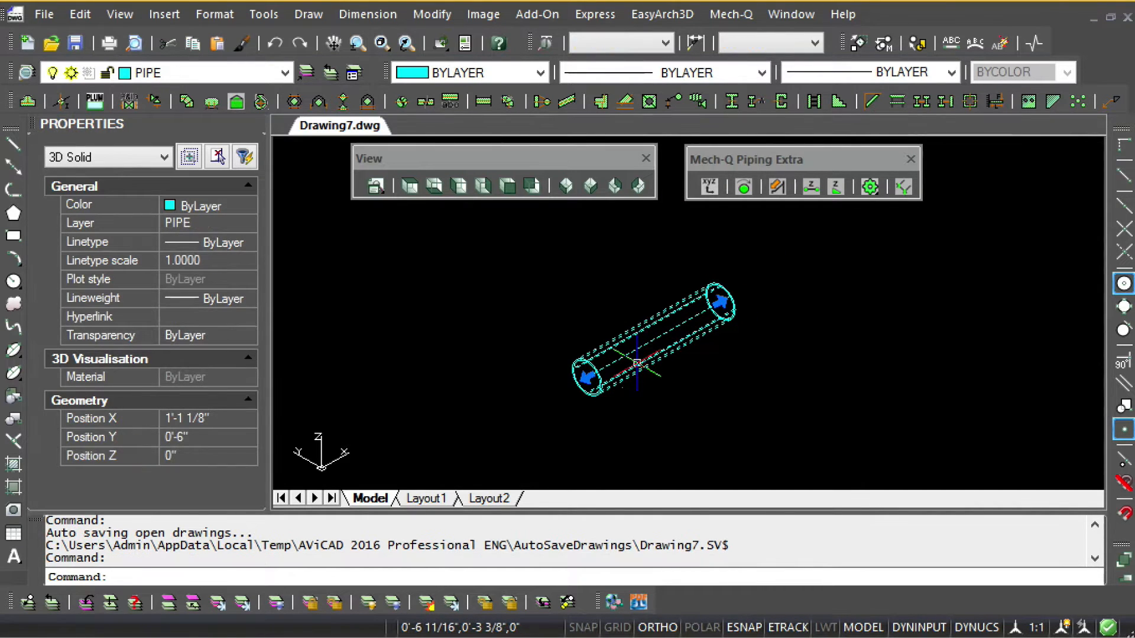
type("c")
key("Return")
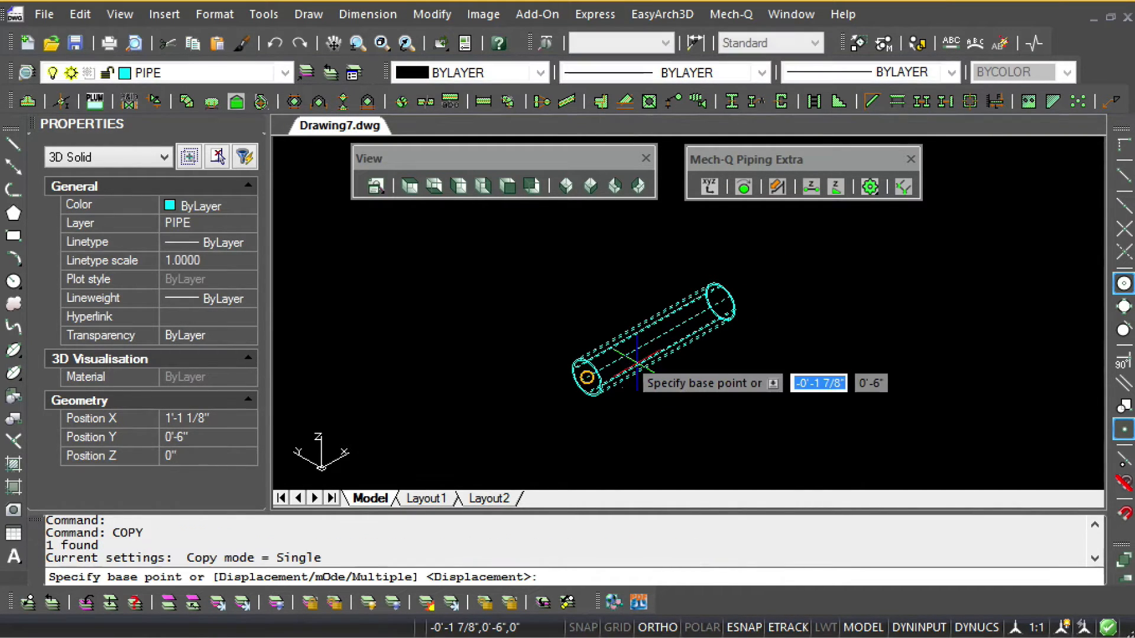
left_click(587, 376)
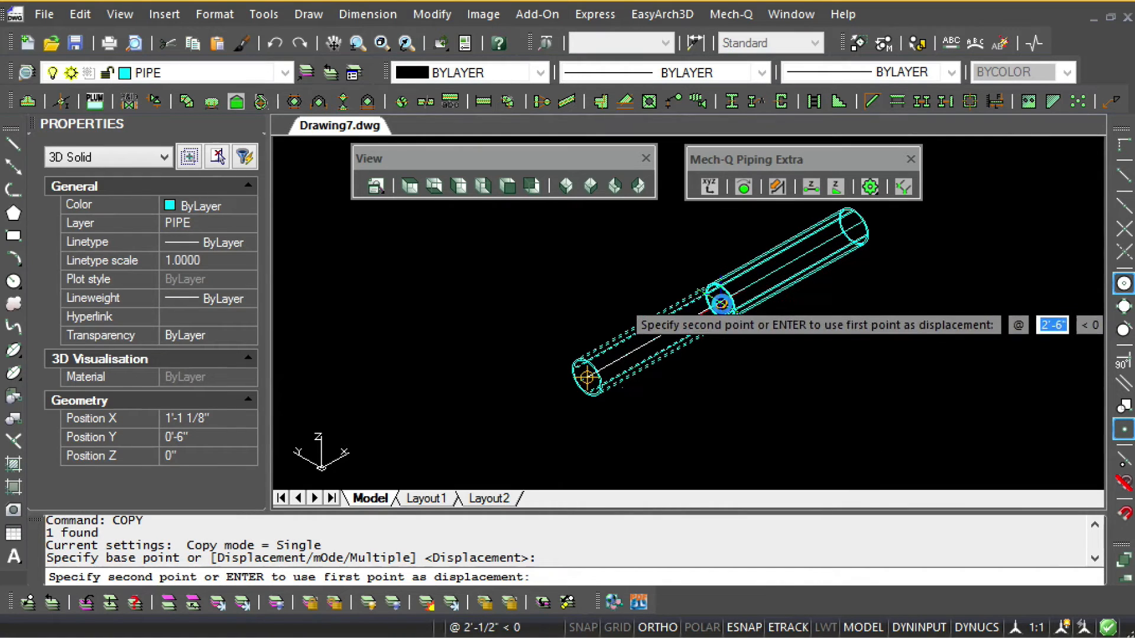
left_click(719, 303)
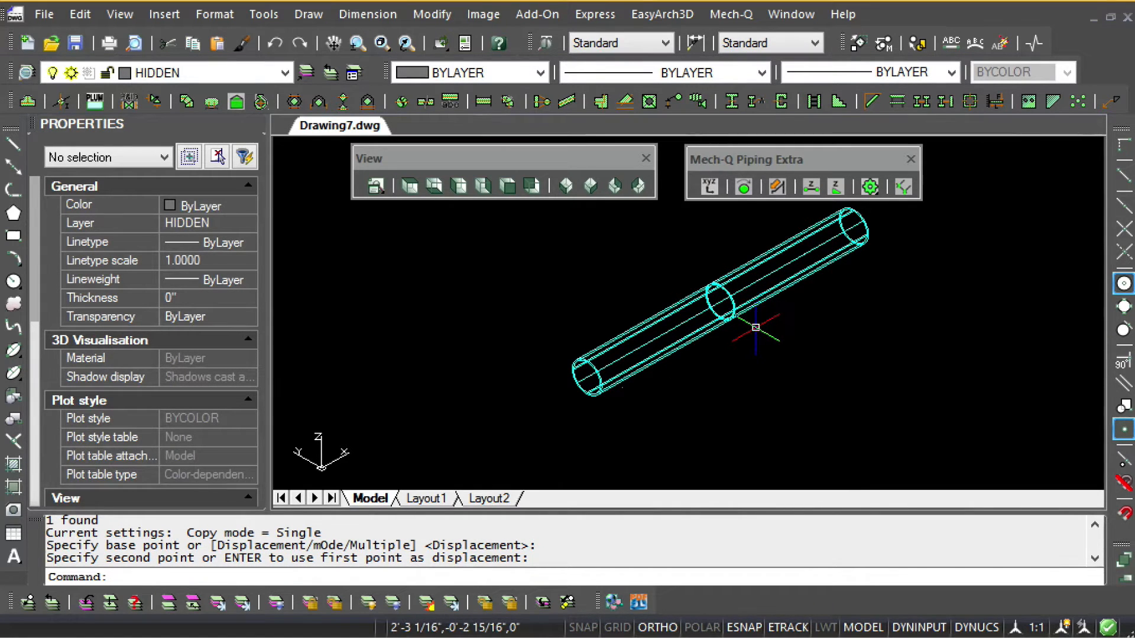
- Raise the copied pipe vertically by 18 inches relative to its own end centre with the Mech-Q Z alignment tool
middle_click(727, 392)
middle_click(727, 392)
scroll(726, 392, "down", 4)
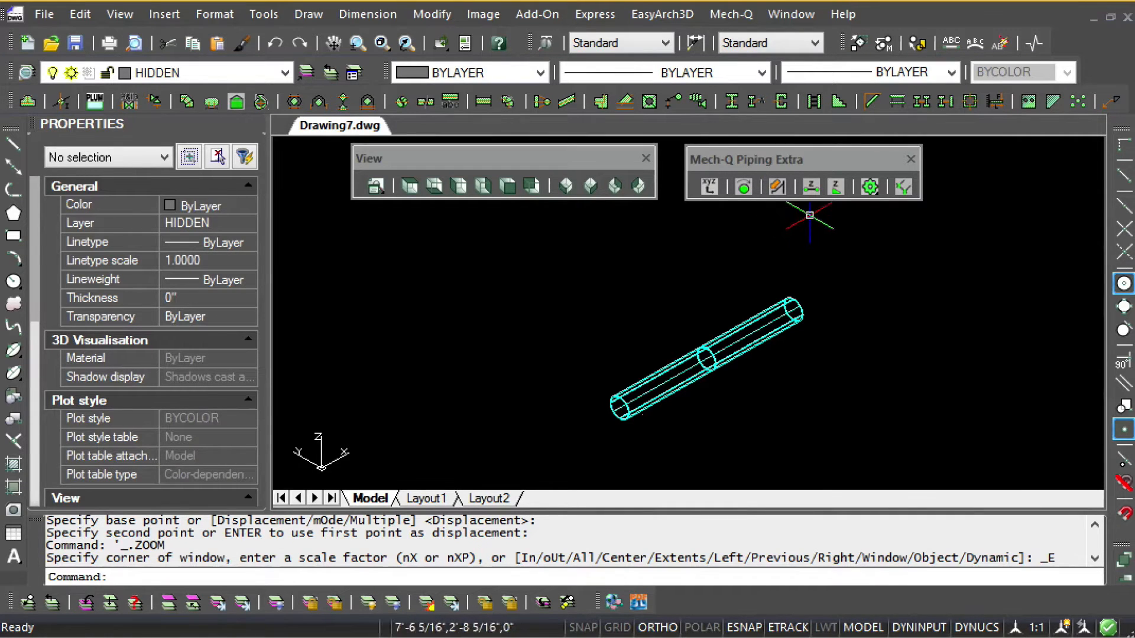
left_click(811, 187)
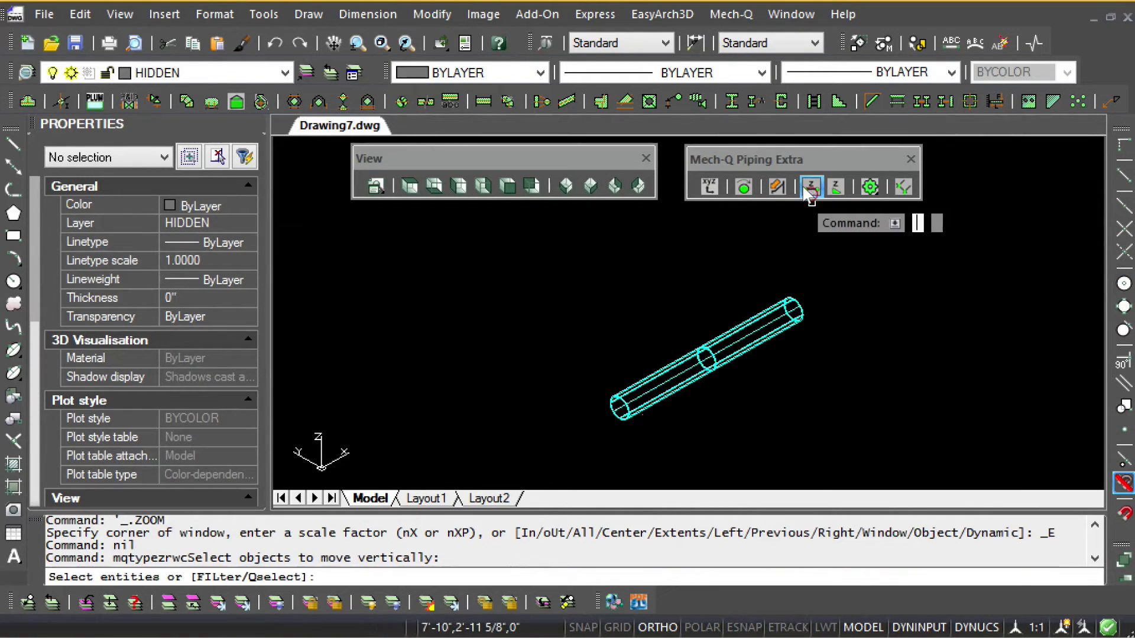
left_click(759, 329)
key("Return")
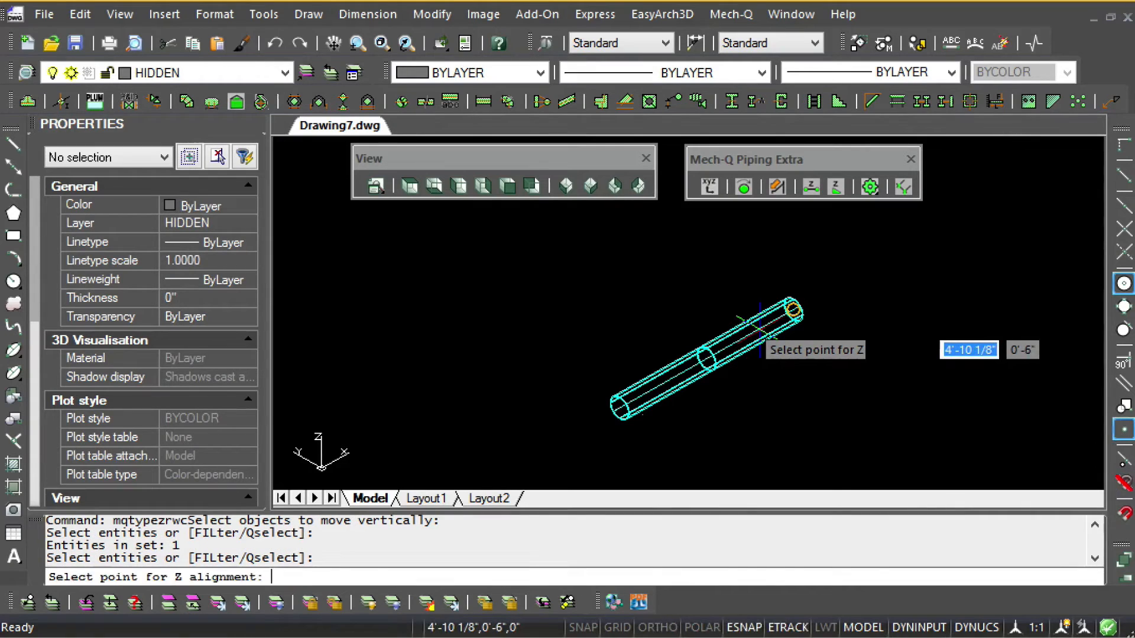
left_click(793, 312)
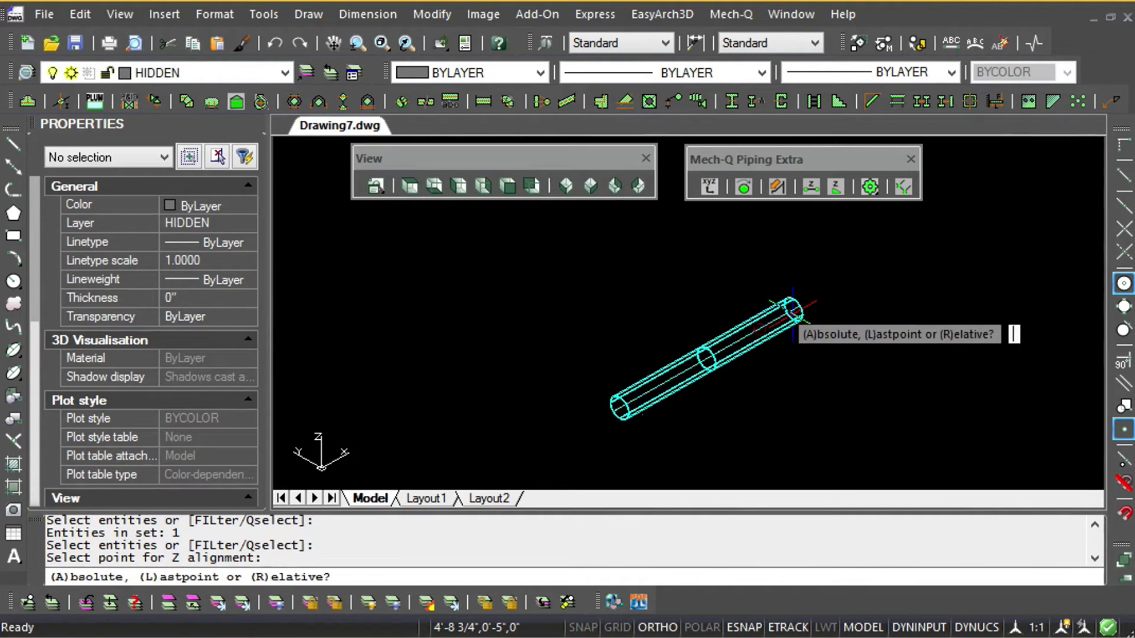
type("r")
key("Return")
left_click(791, 308)
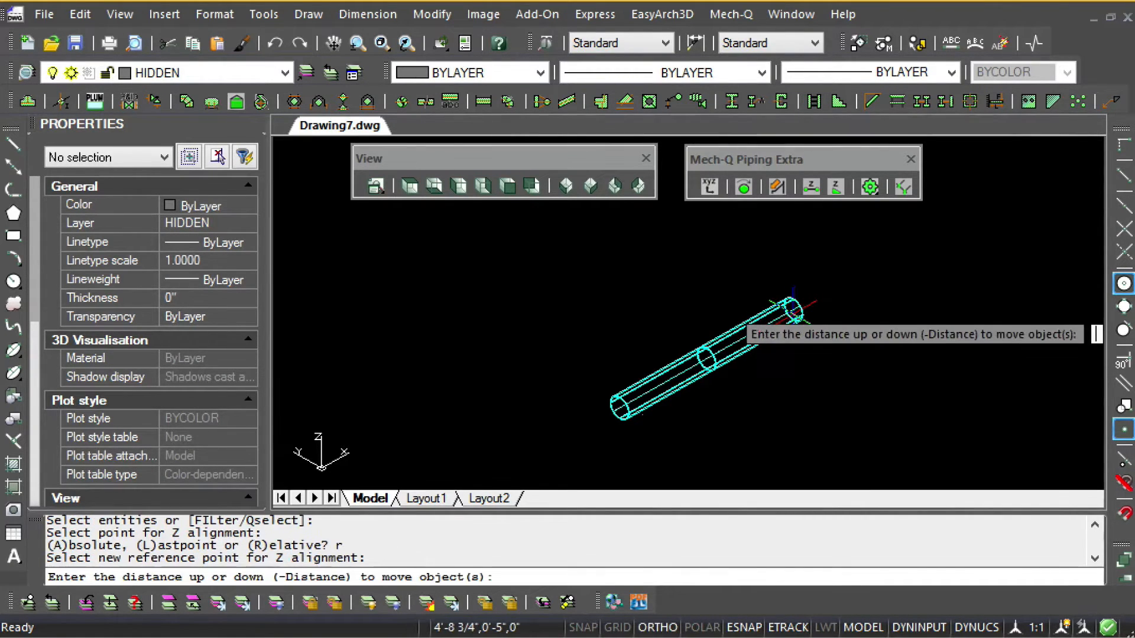
type("2")
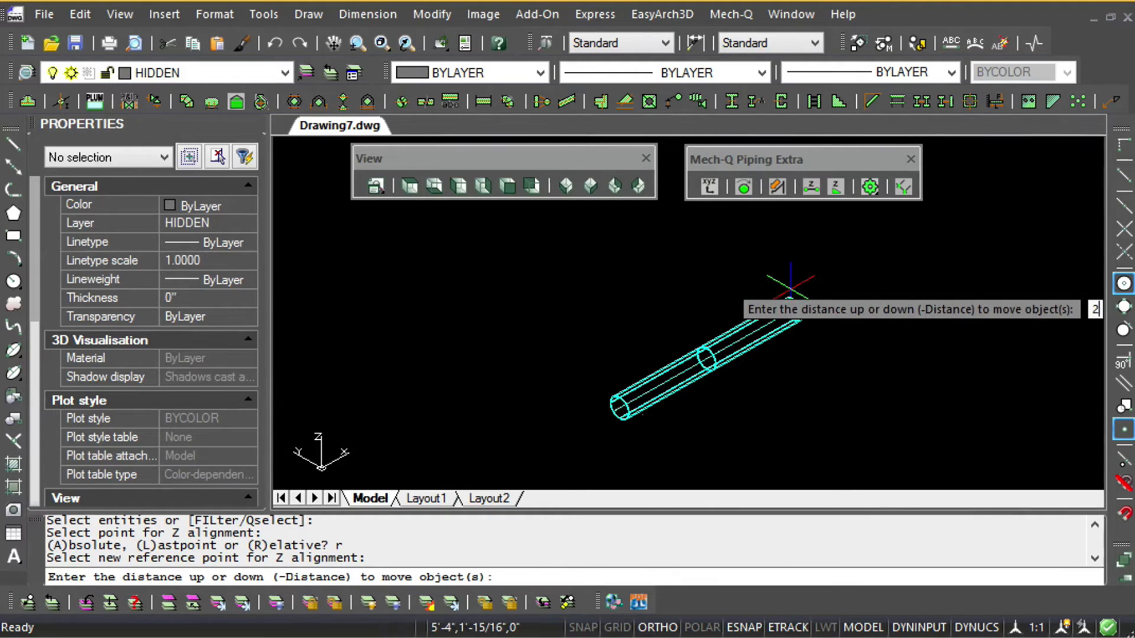
key("BackSpace")
type("18")
key("Return")
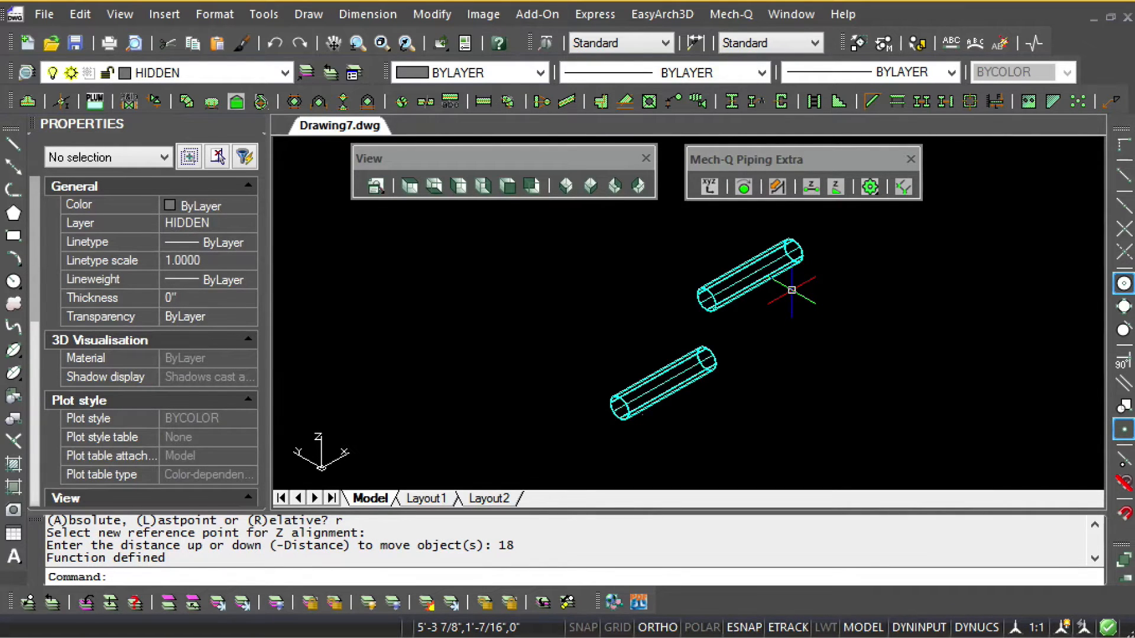
key("Escape")
key("Escape")
- In the top view, move the raised pipe 12 inches in the positive Y direction
left_click(409, 185)
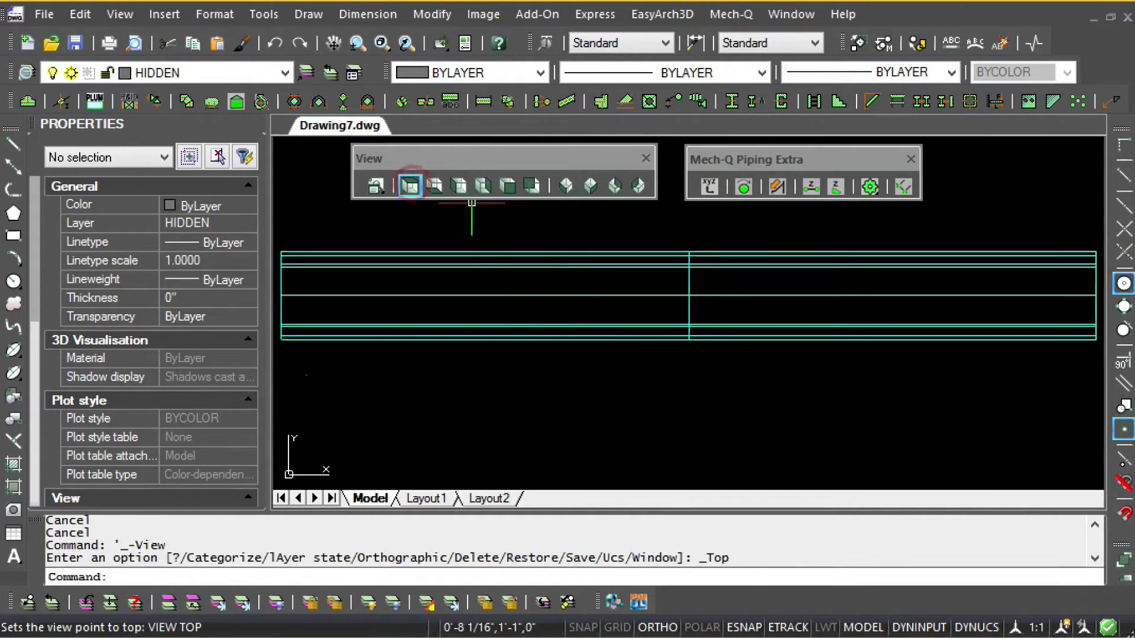
scroll(547, 357, "down", 3)
key("Escape")
key("Escape")
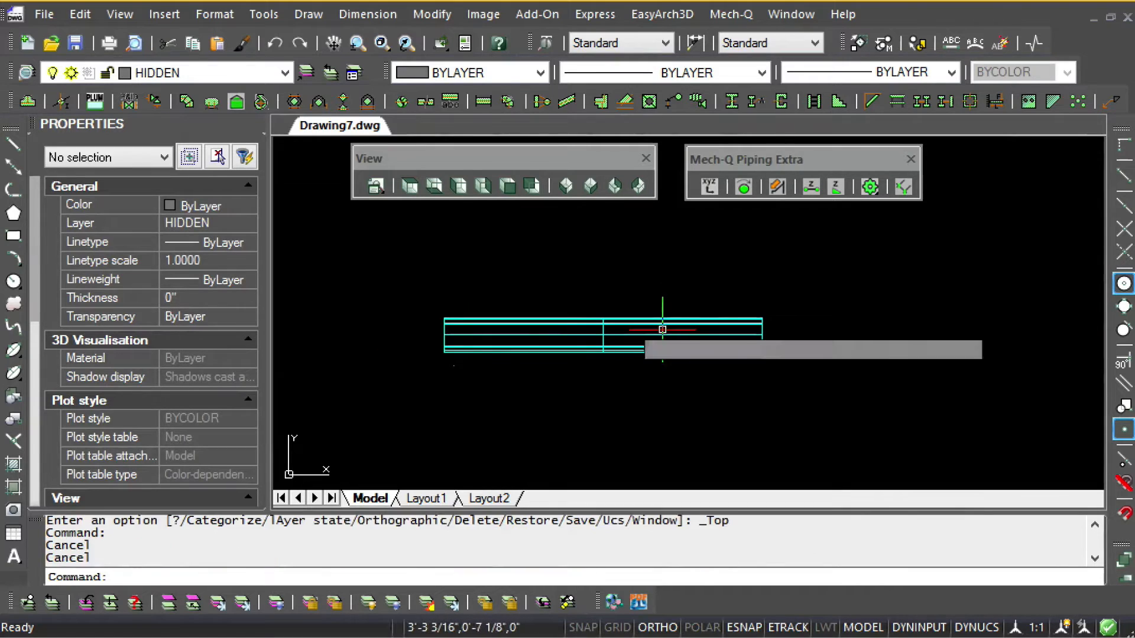
left_click(662, 329)
type("m")
key("Return")
left_click(663, 334)
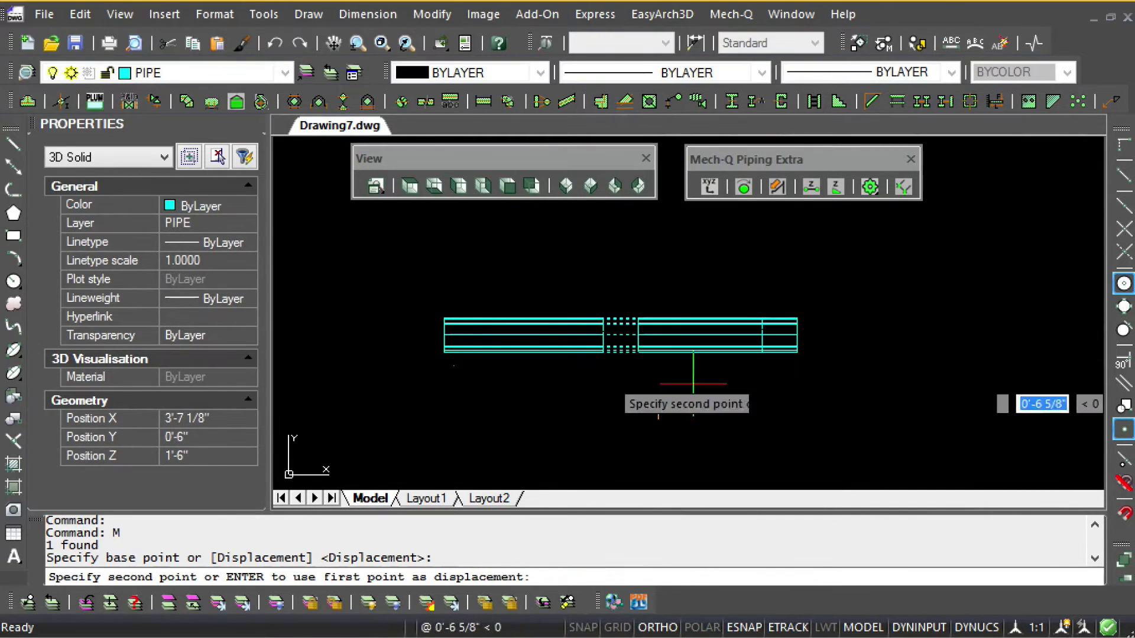
type("12")
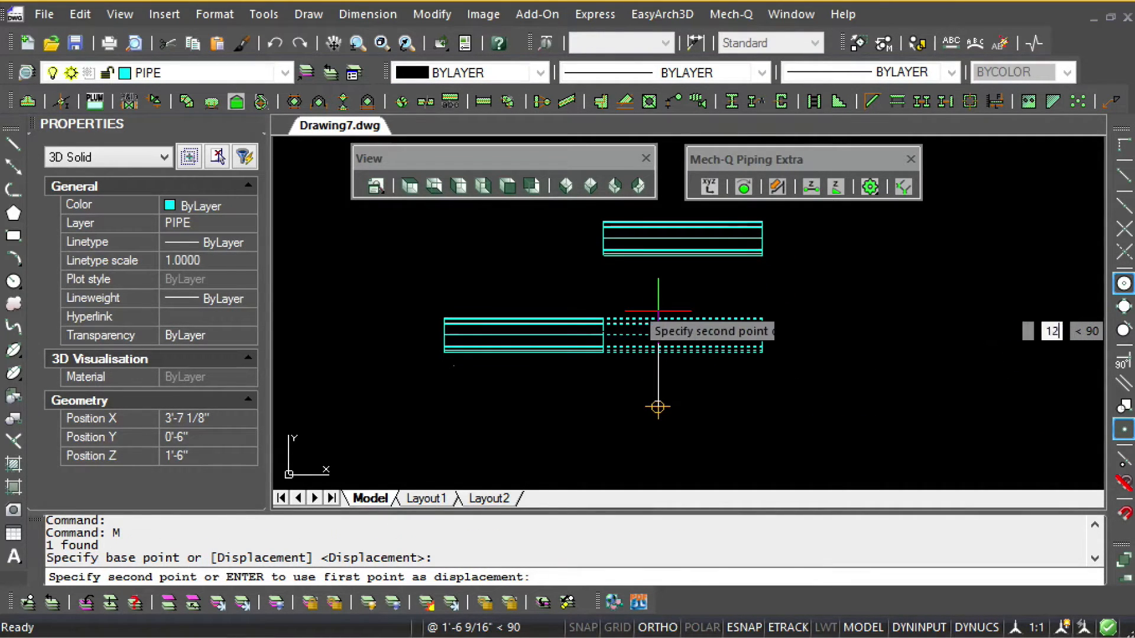
key("Return")
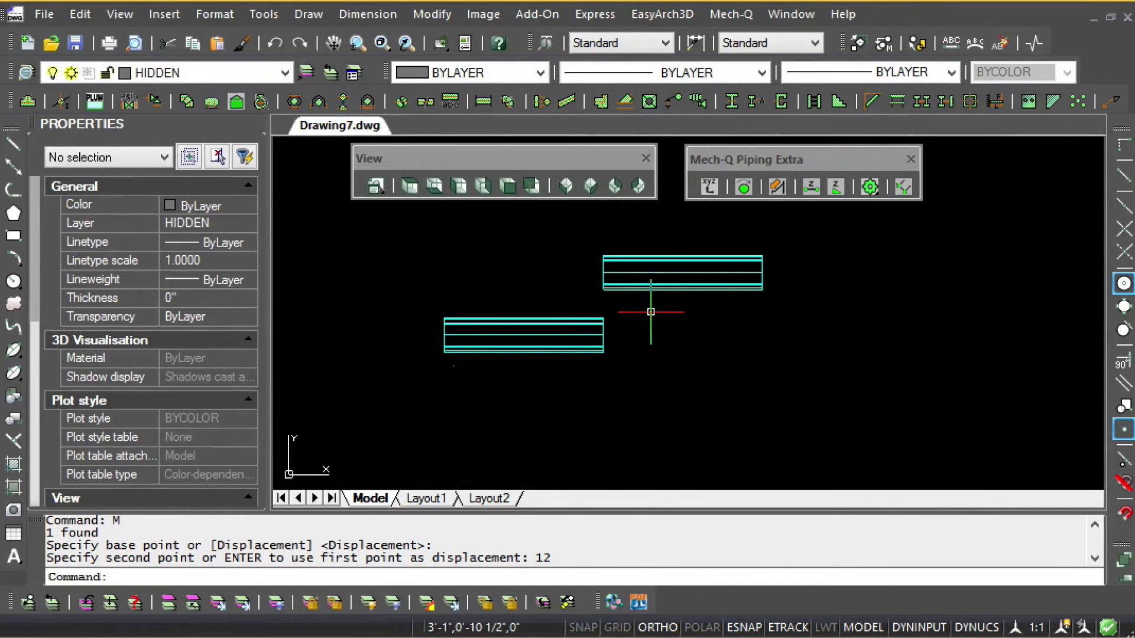
key("Escape")
key("Escape")
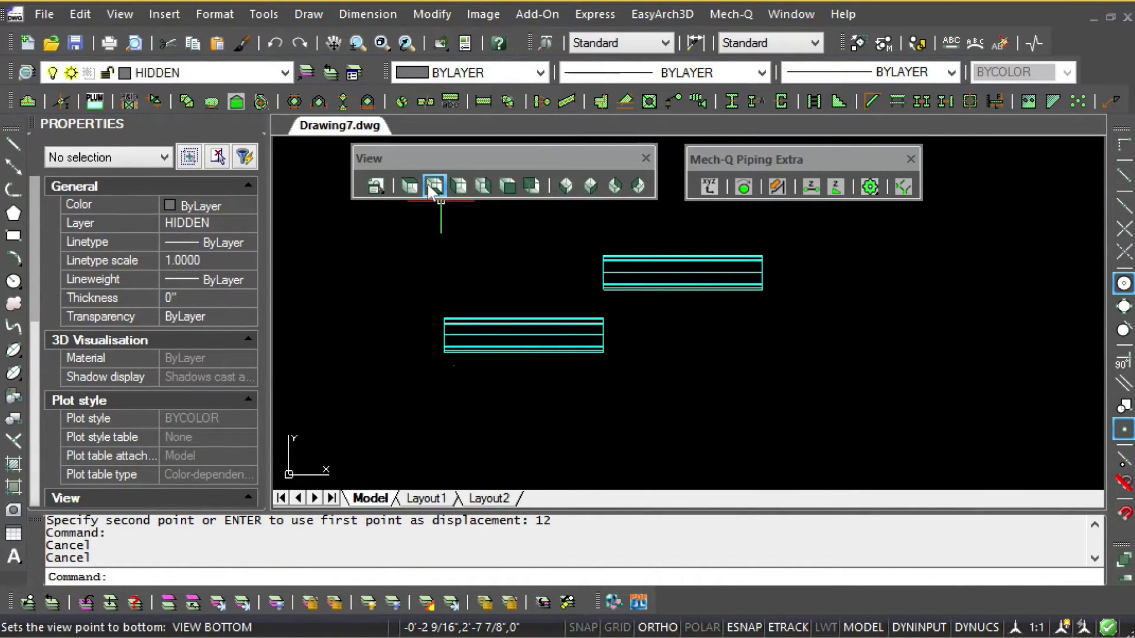
- Insert a butt-welded 45-degree elbow by its end point at the raised pipe's near end, with the pipe's far end centre as upstream direction
left_click(456, 186)
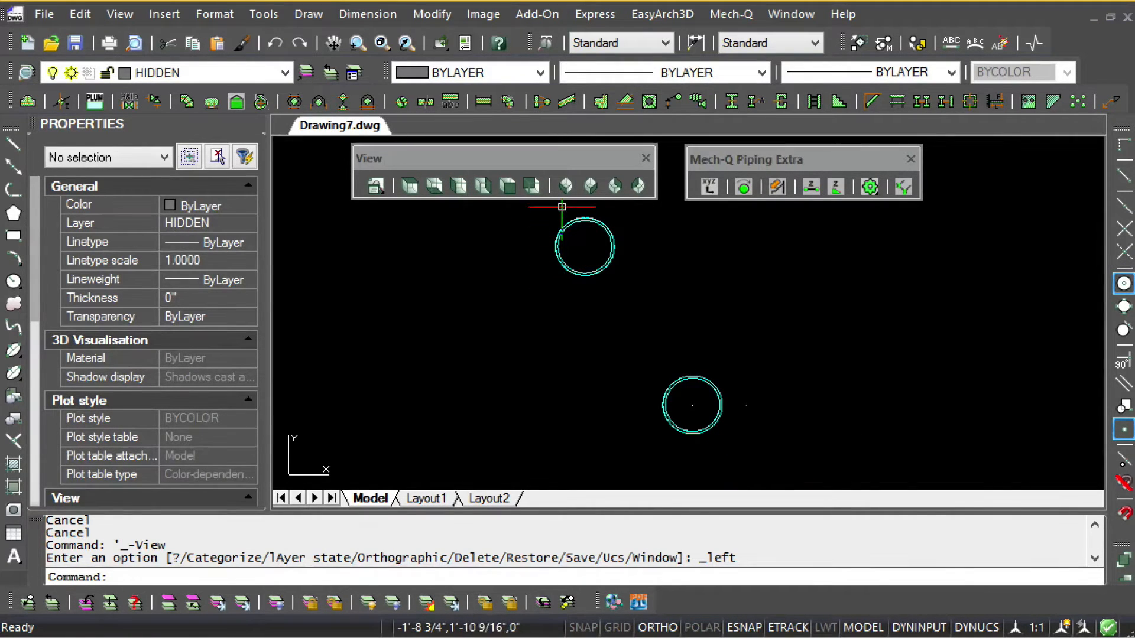
left_click(566, 186)
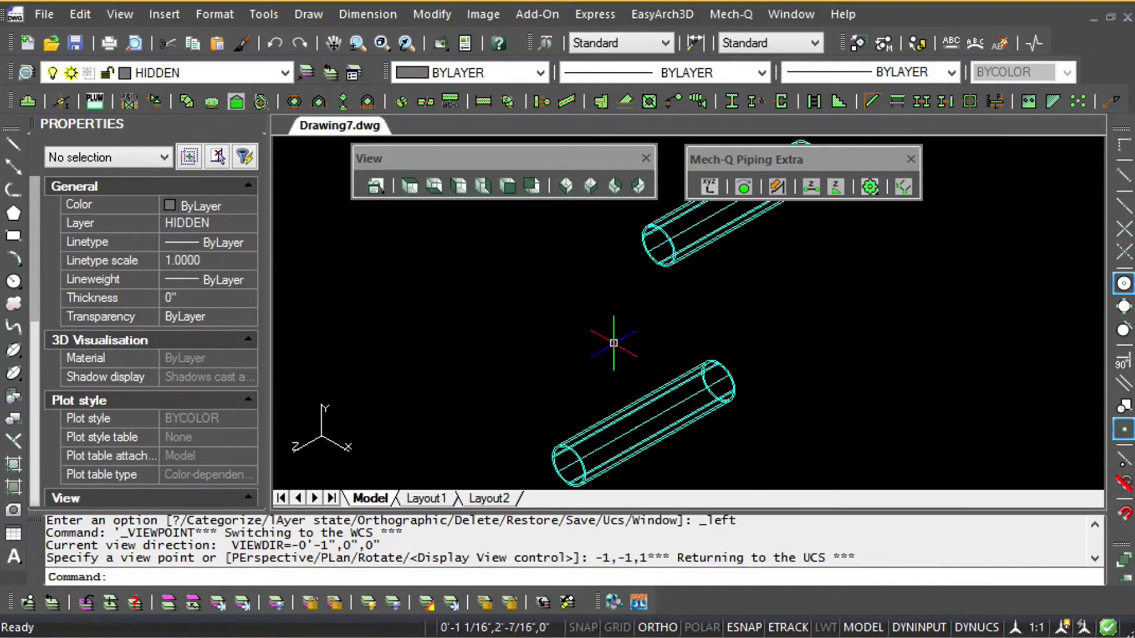
scroll(614, 343, "down", 2)
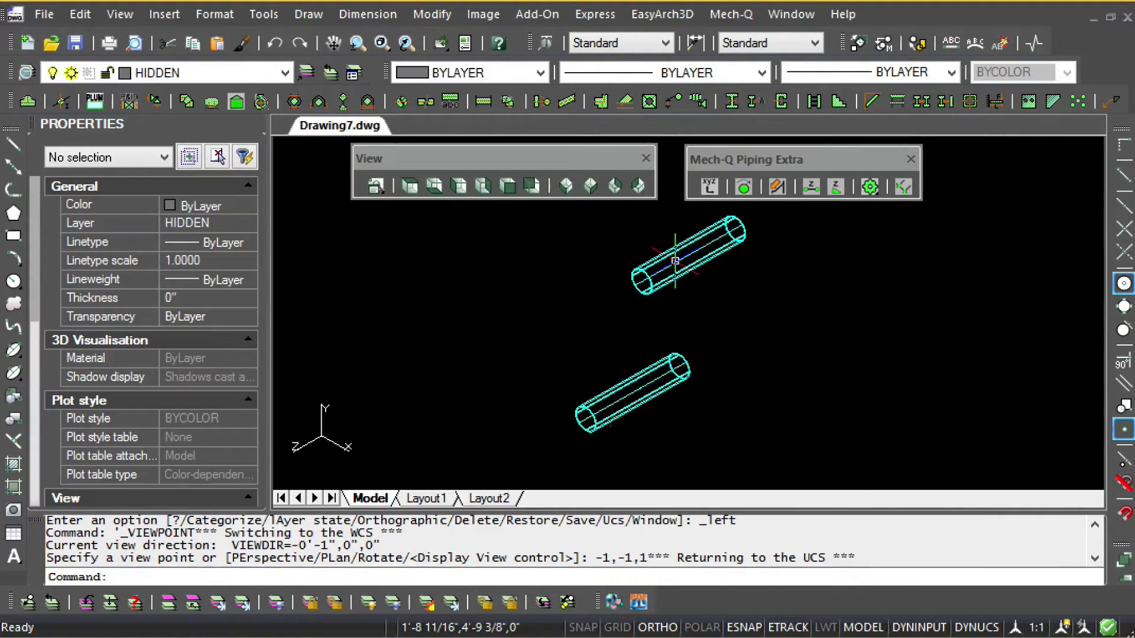
key("Escape")
key("Escape")
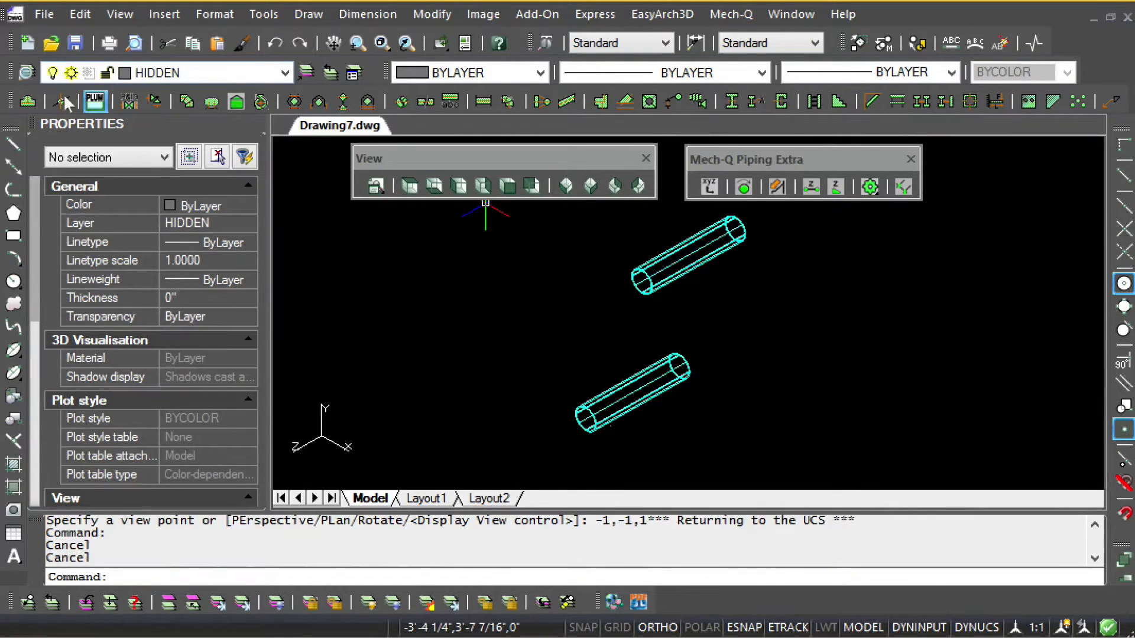
left_click(23, 102)
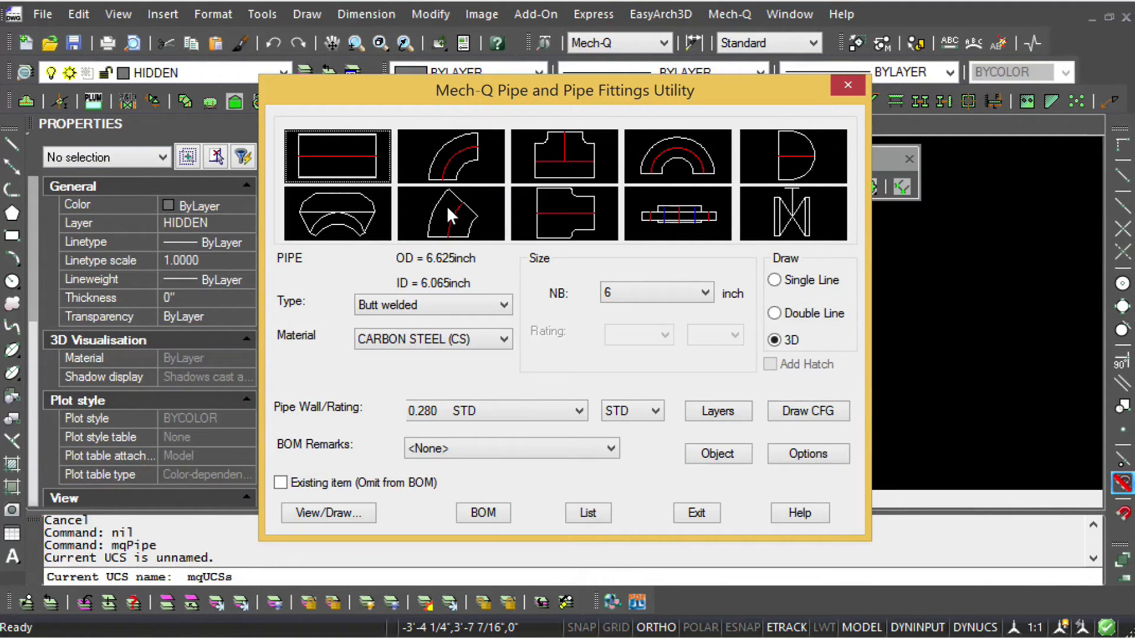
left_click(441, 221)
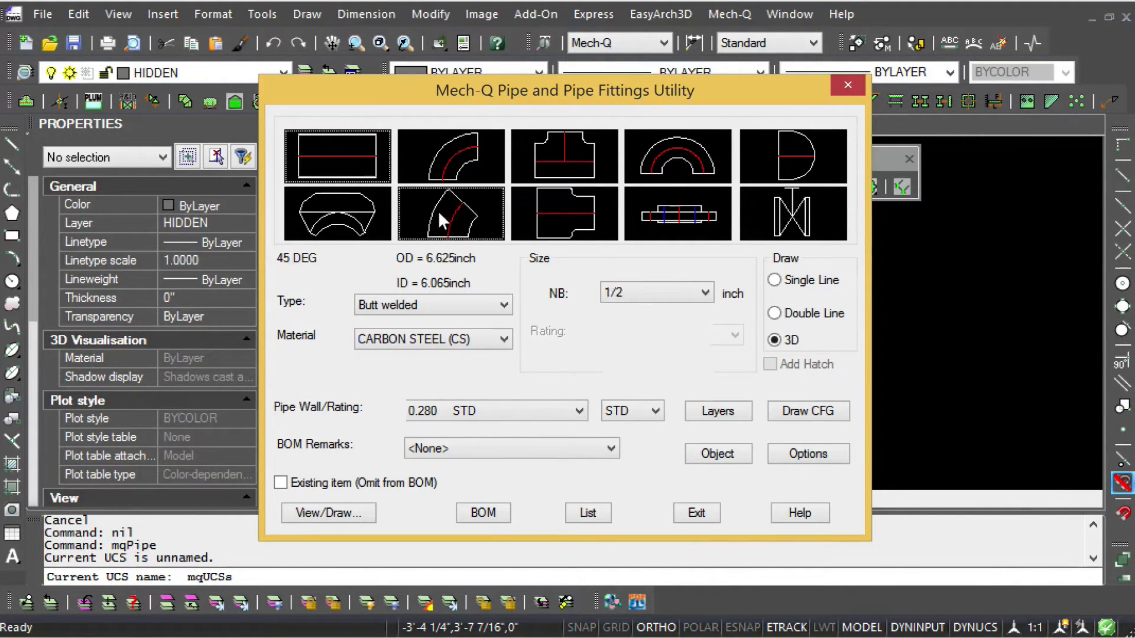
left_click(340, 512)
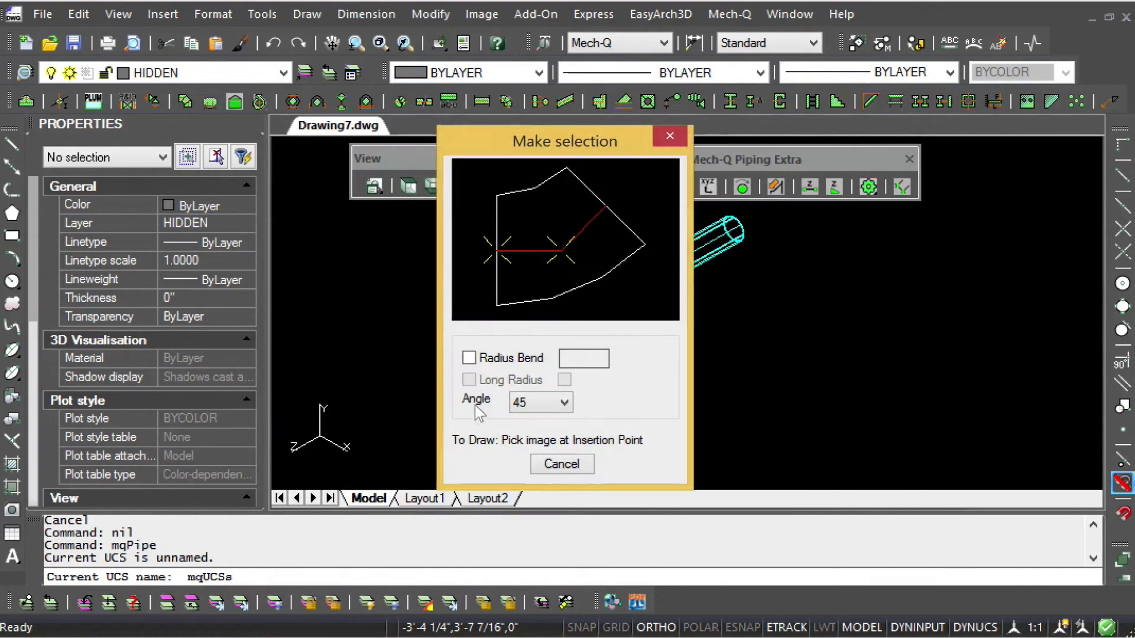
left_click(490, 248)
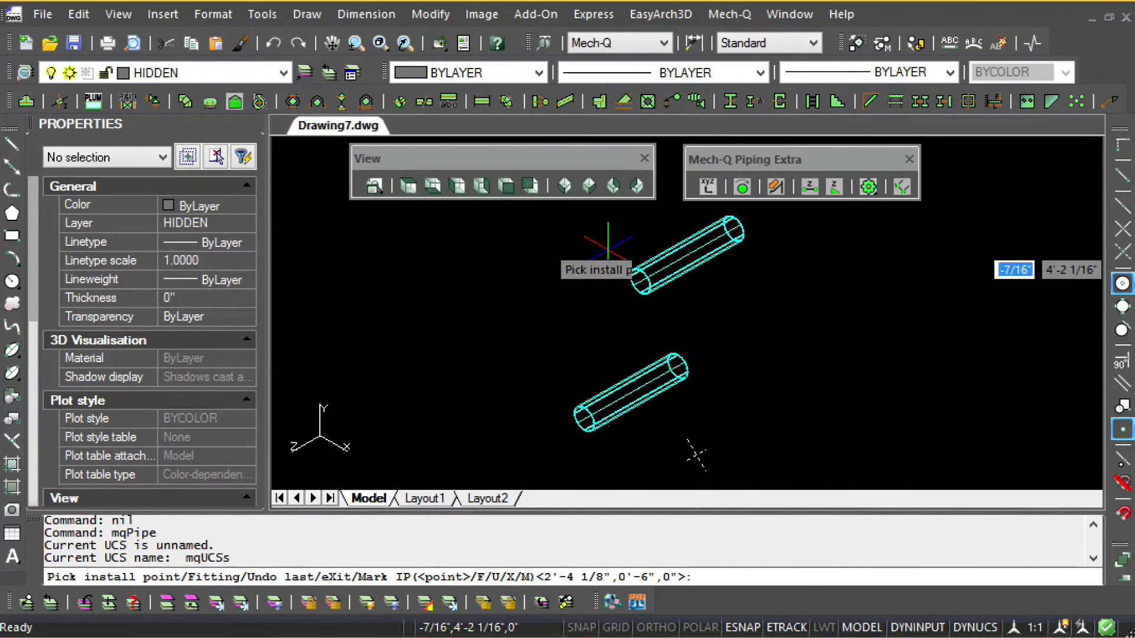
left_click(639, 278)
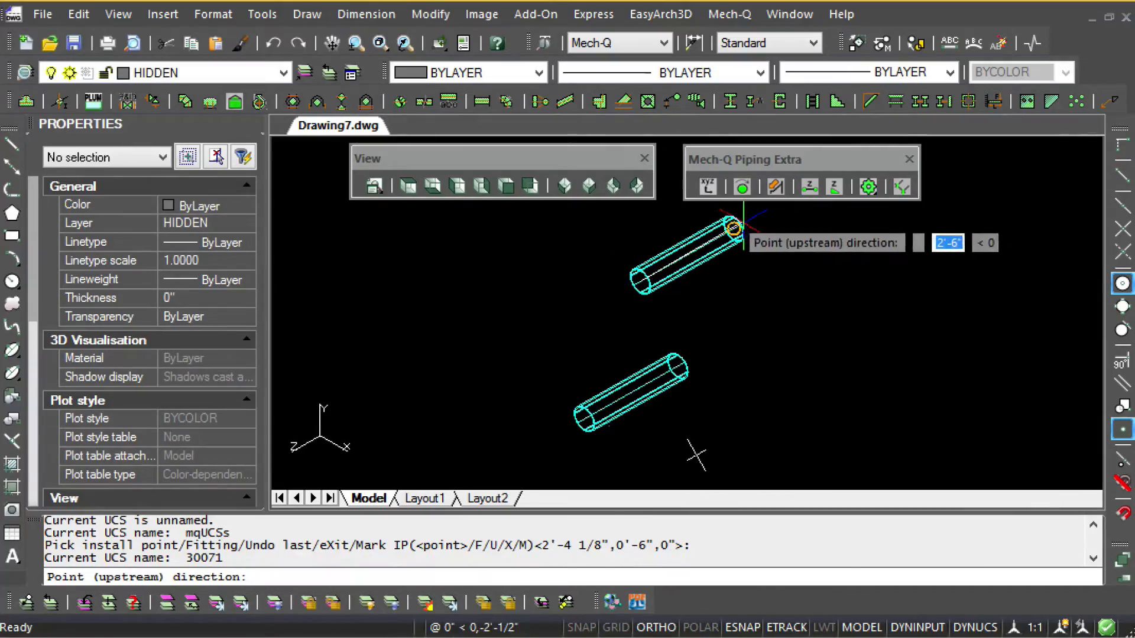
left_click(734, 230)
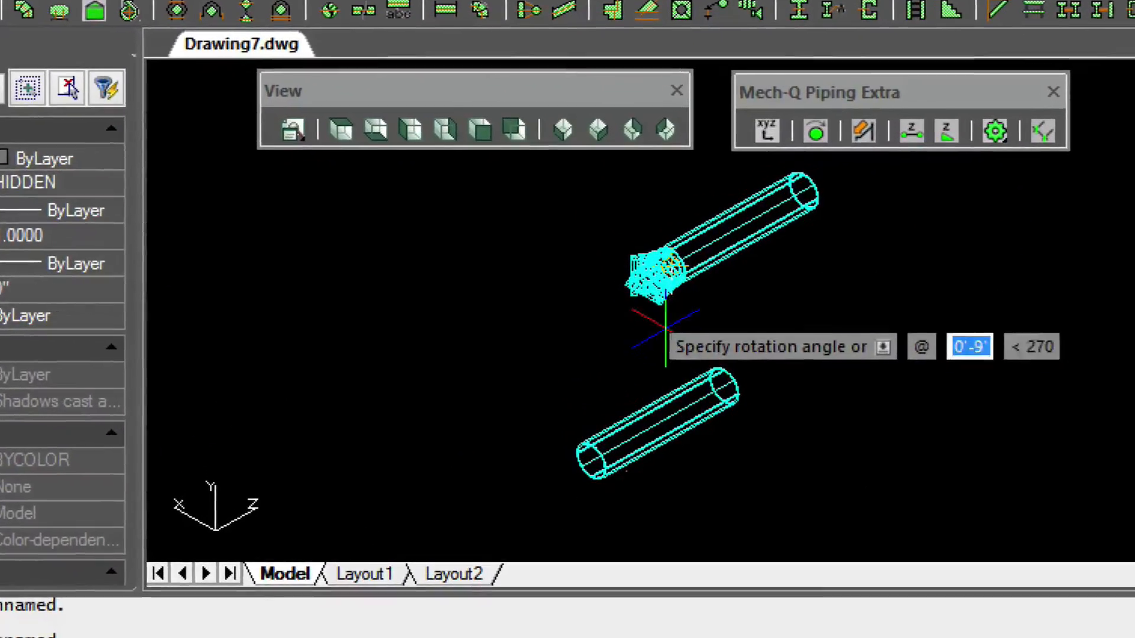
- Rotate the raised pipe's elbow toward the lower pipe, using the .xy filter on its near end centre and Z 0
type(".")
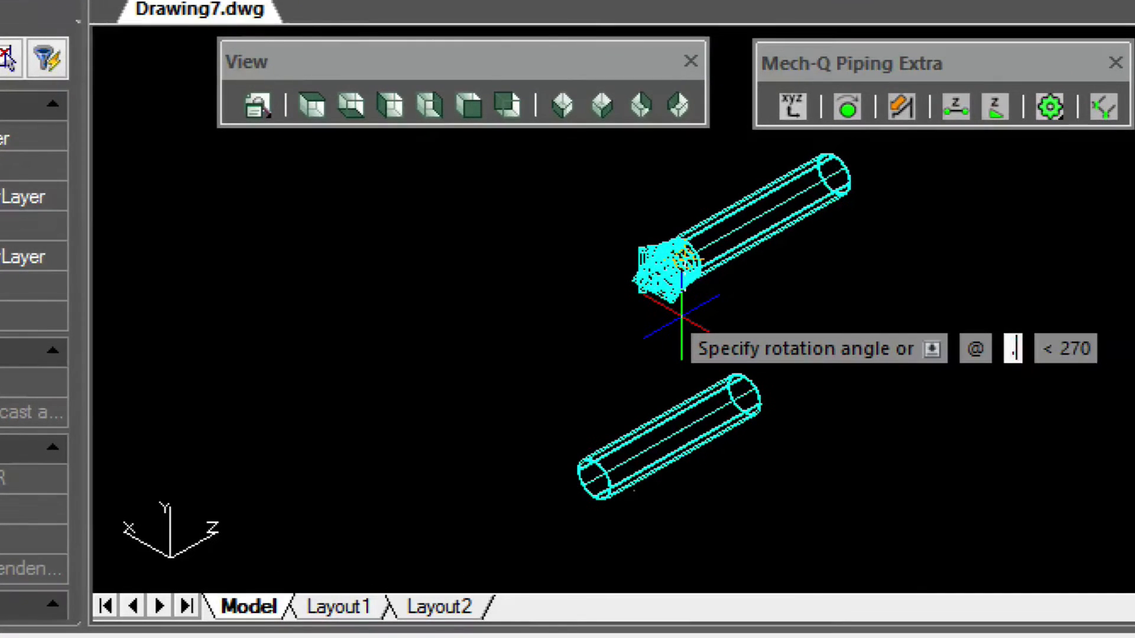
type("xy")
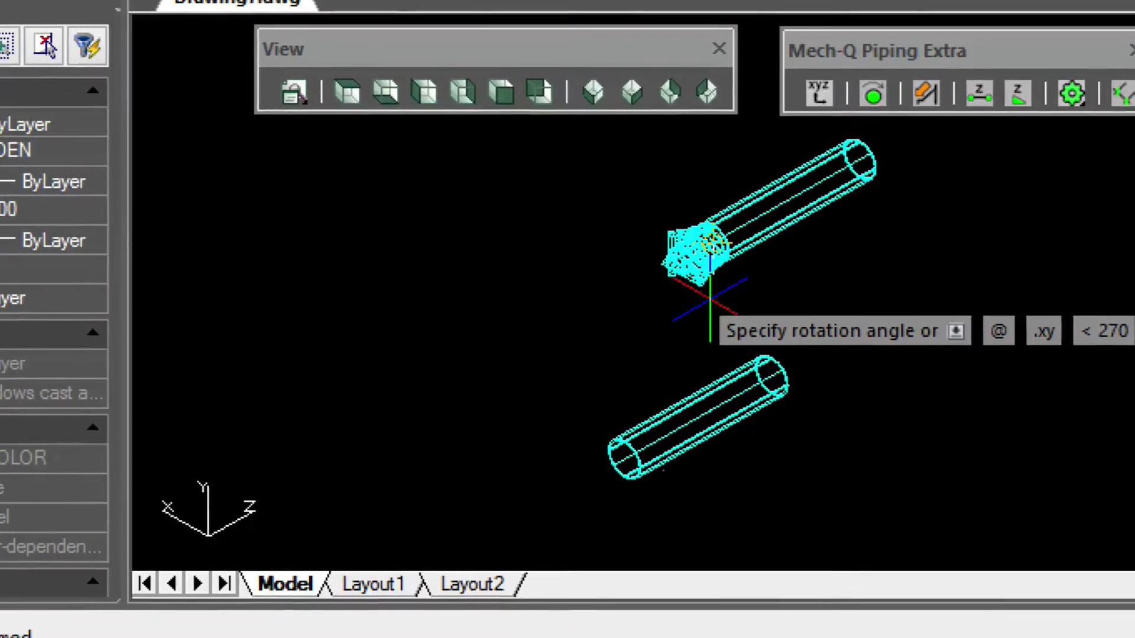
key("Return")
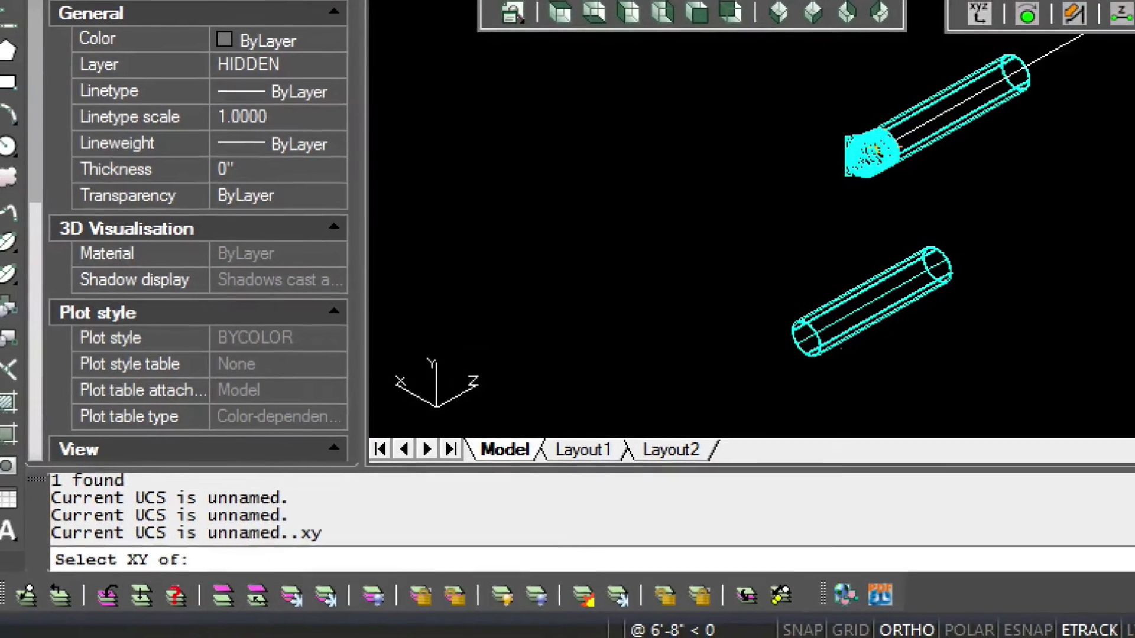
left_click(1131, 266)
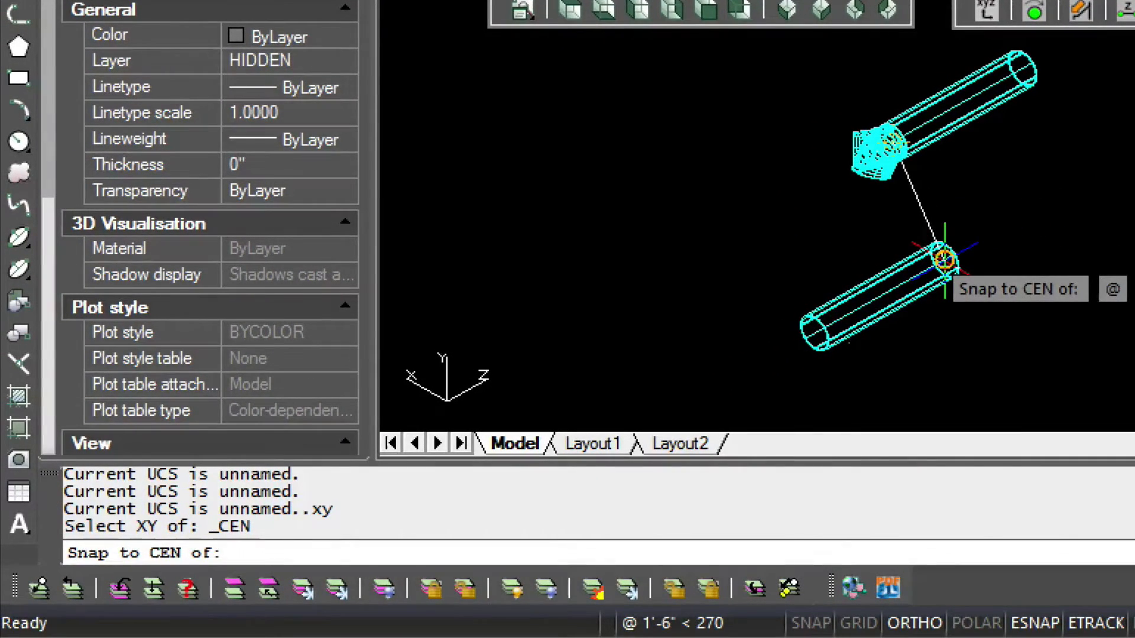
left_click(814, 333)
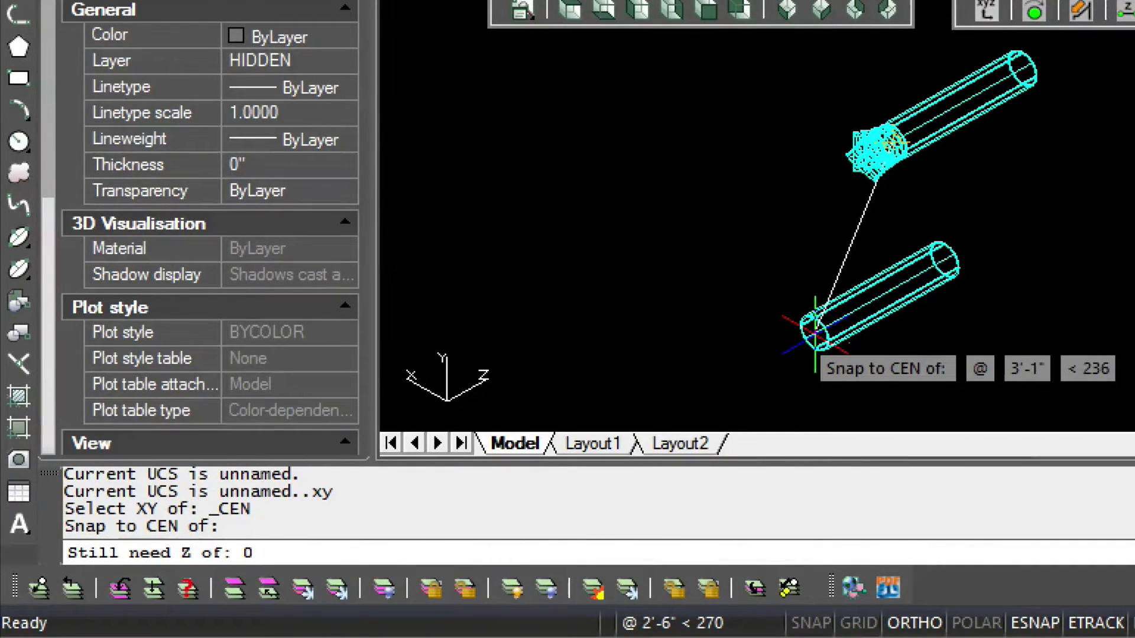
type("0")
key("Return")
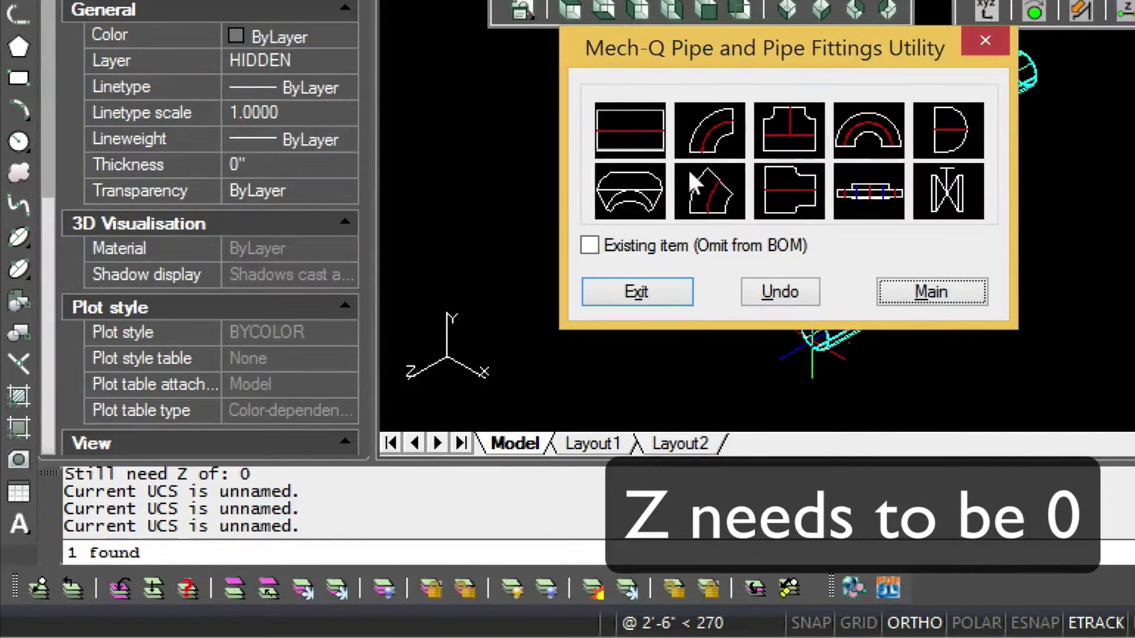
- Insert a 45-degree elbow by its end point at the lower pipe's far end, with the near end centre as upstream direction
left_click(692, 149)
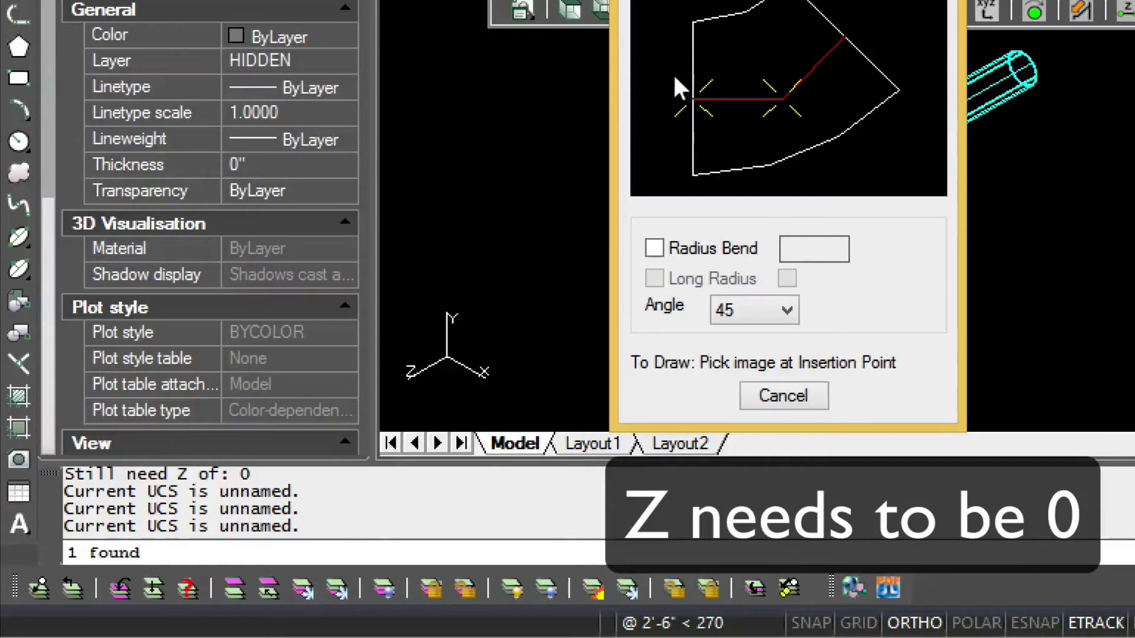
left_click(674, 76)
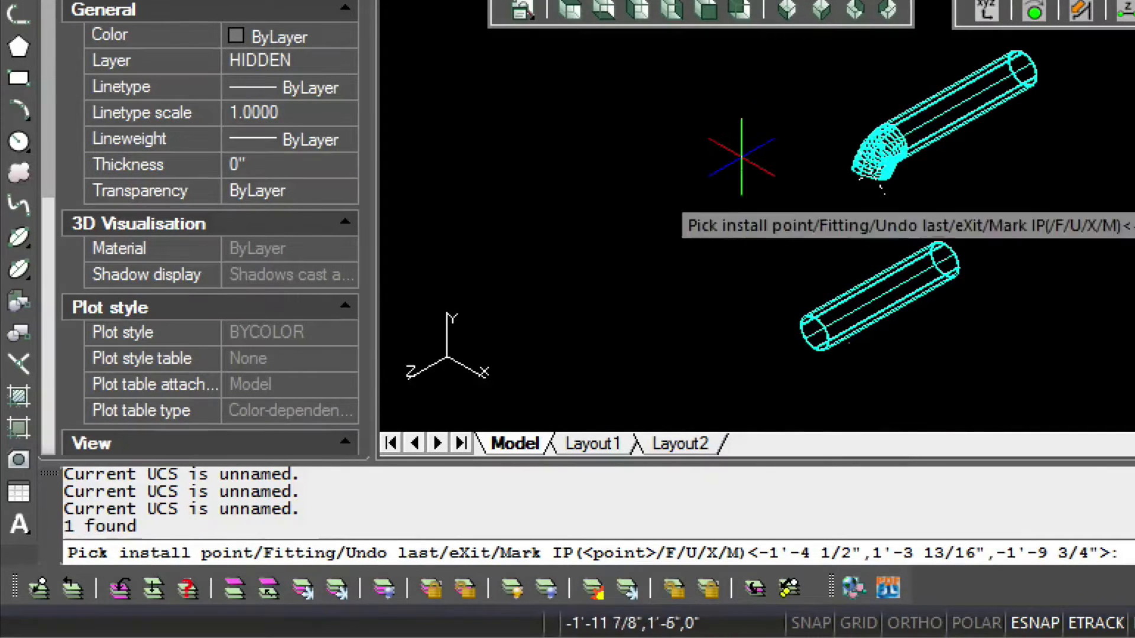
left_click(957, 261)
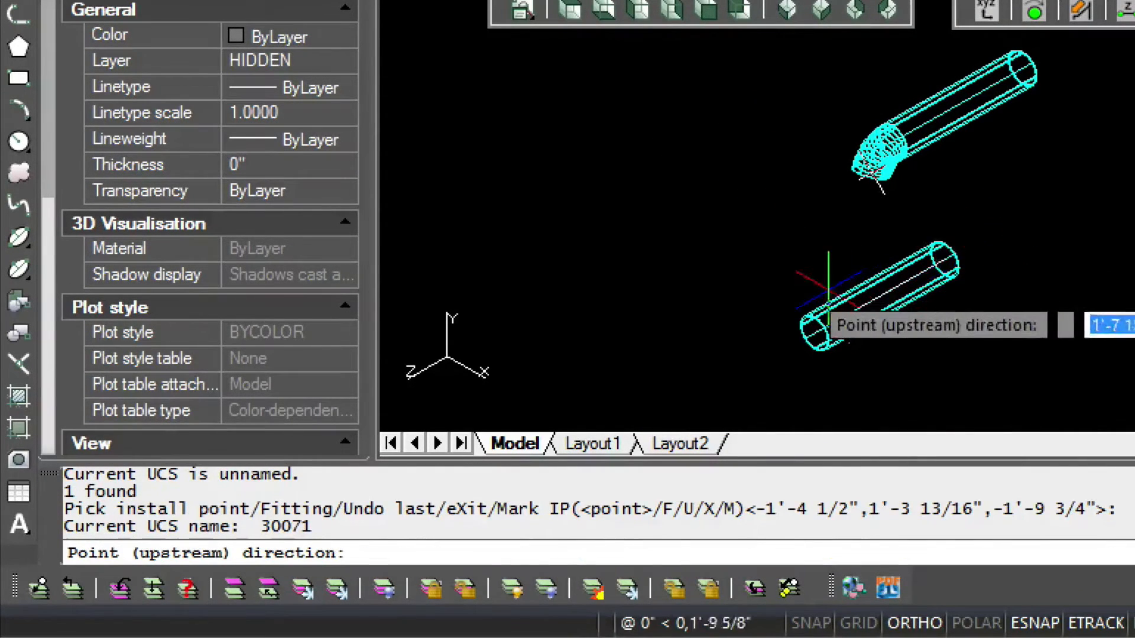
left_click(813, 332)
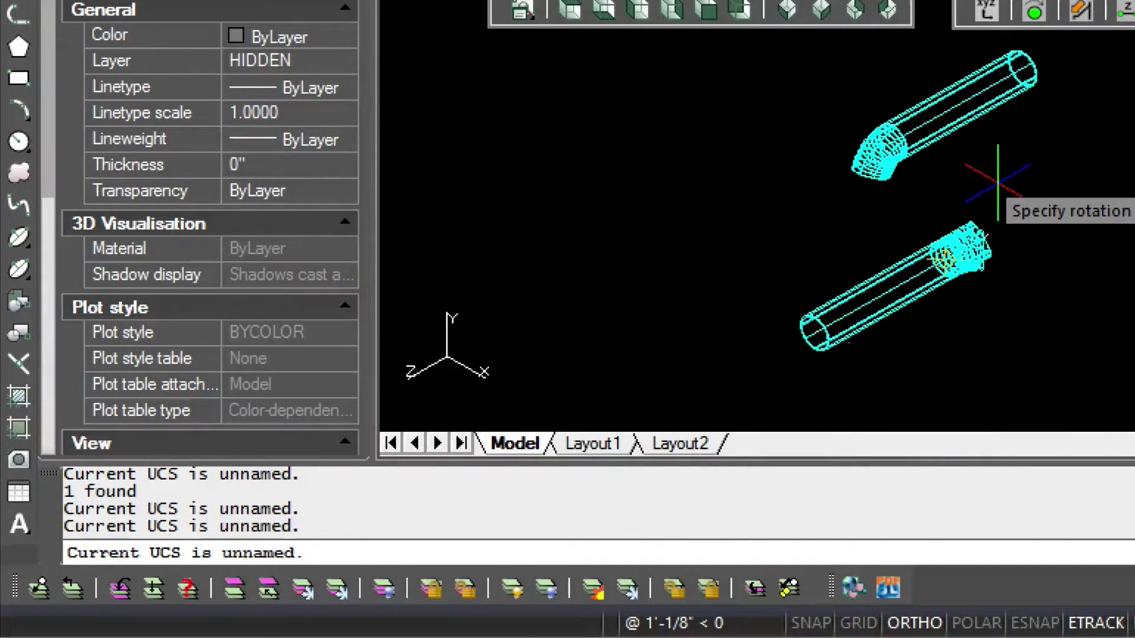
- Rotate the lower elbow toward the raised pipe, using the .xy filter on that pipe's far end centre and Z 0, and exit the fittings utility
type(".xy")
key("Return")
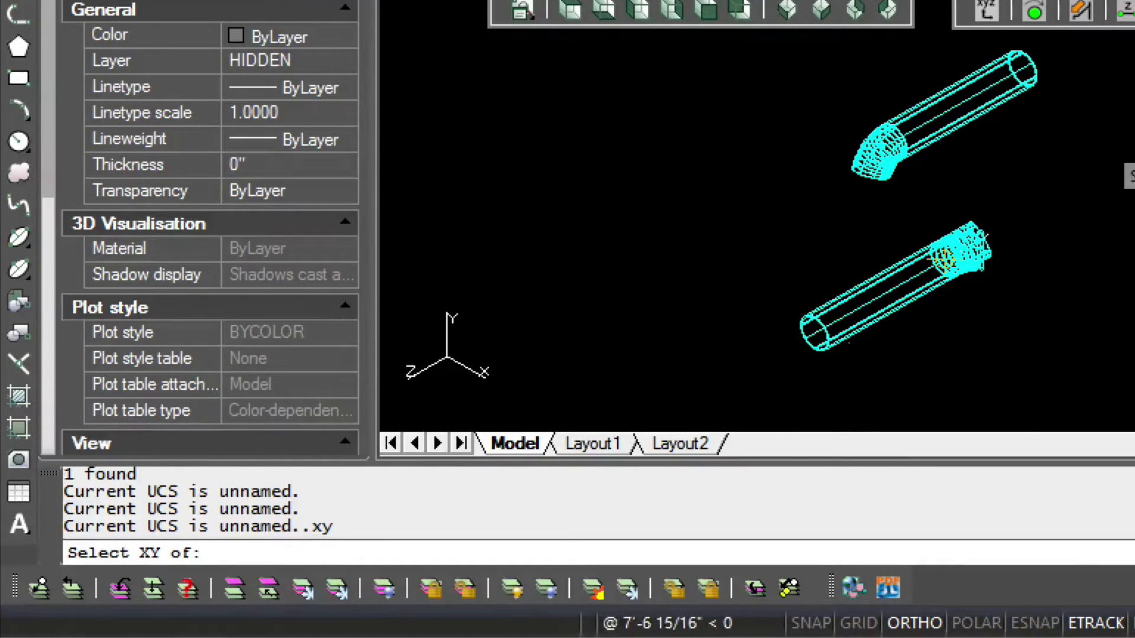
left_click(1133, 168)
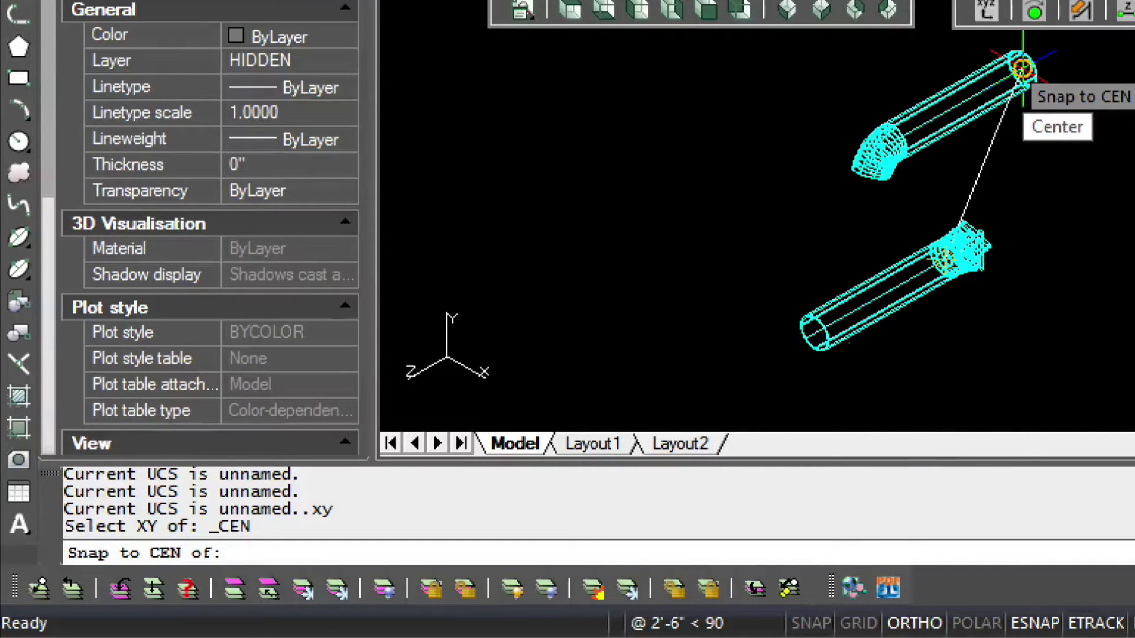
left_click(1022, 69)
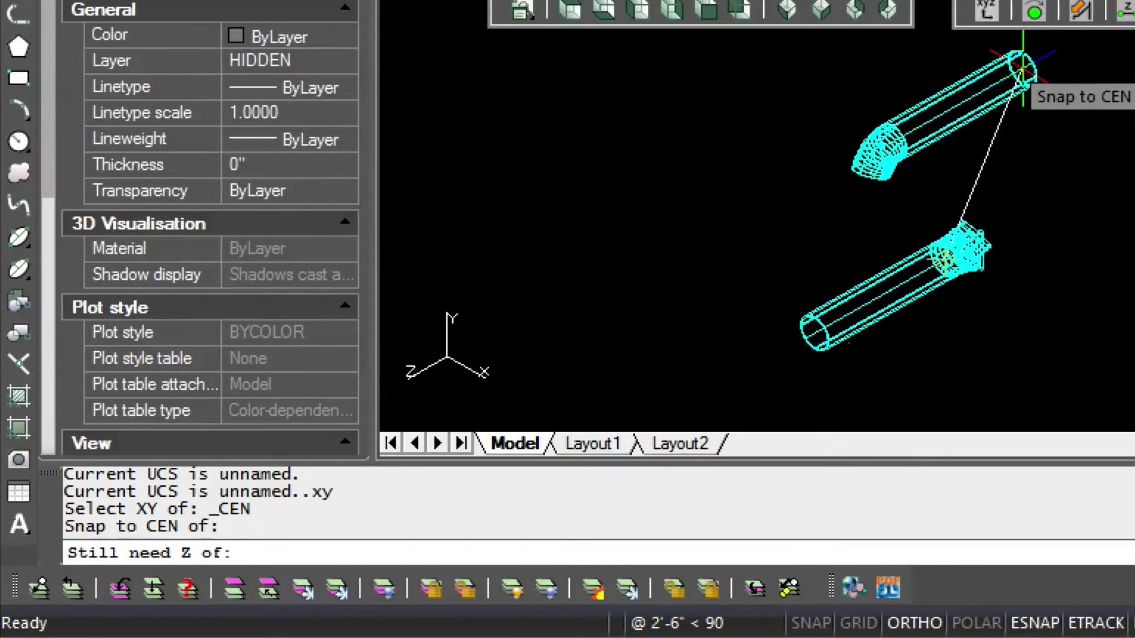
type("0")
key("Return")
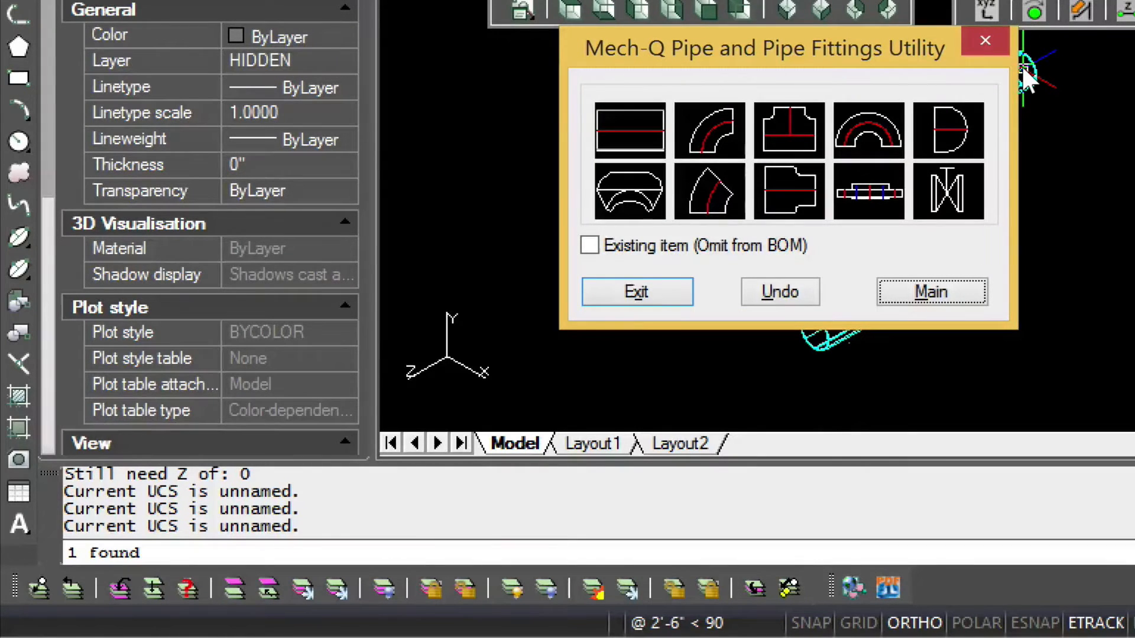
left_click(662, 279)
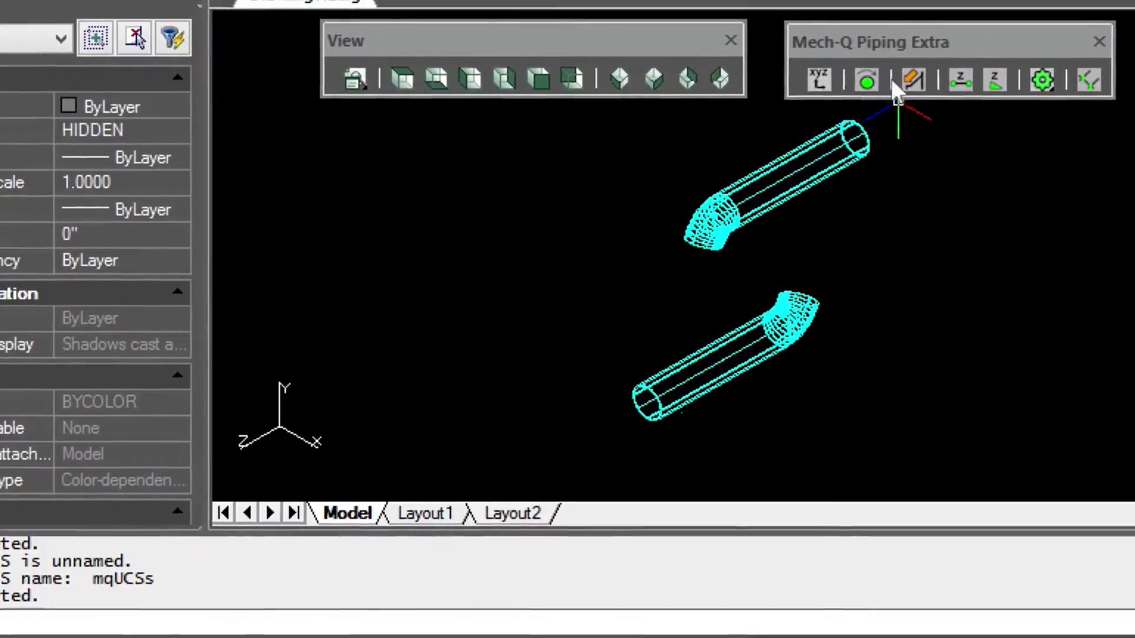
- Slide the raised pipe and elbow along the pipe's axis, using the elbow's node and outlet centre, to align with the lower elbow's open end
left_click(932, 72)
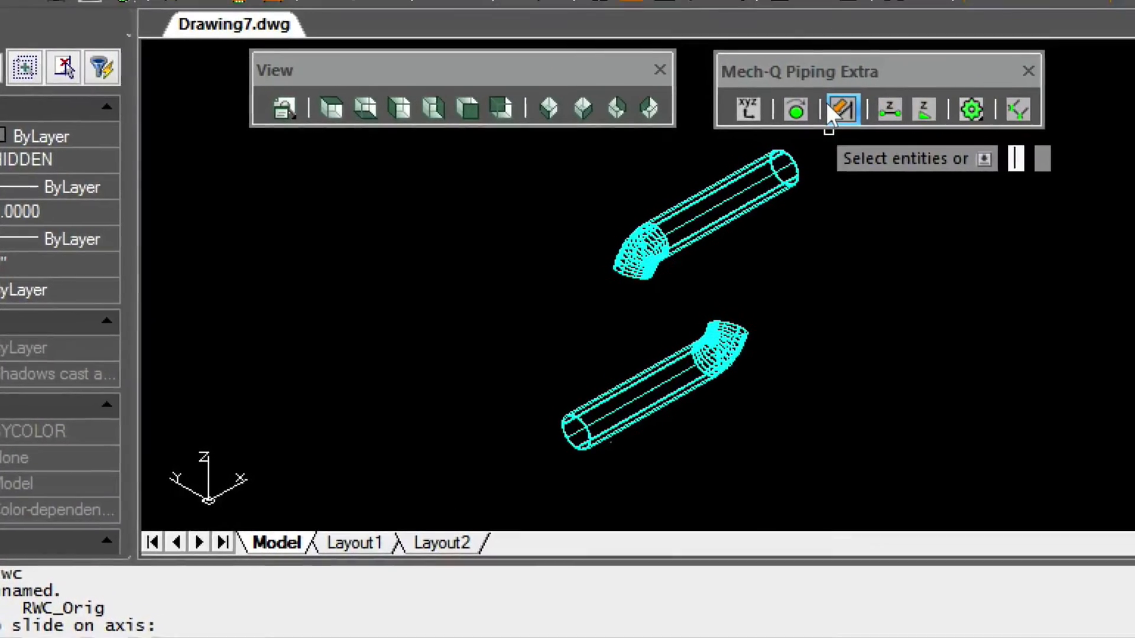
left_click(778, 322)
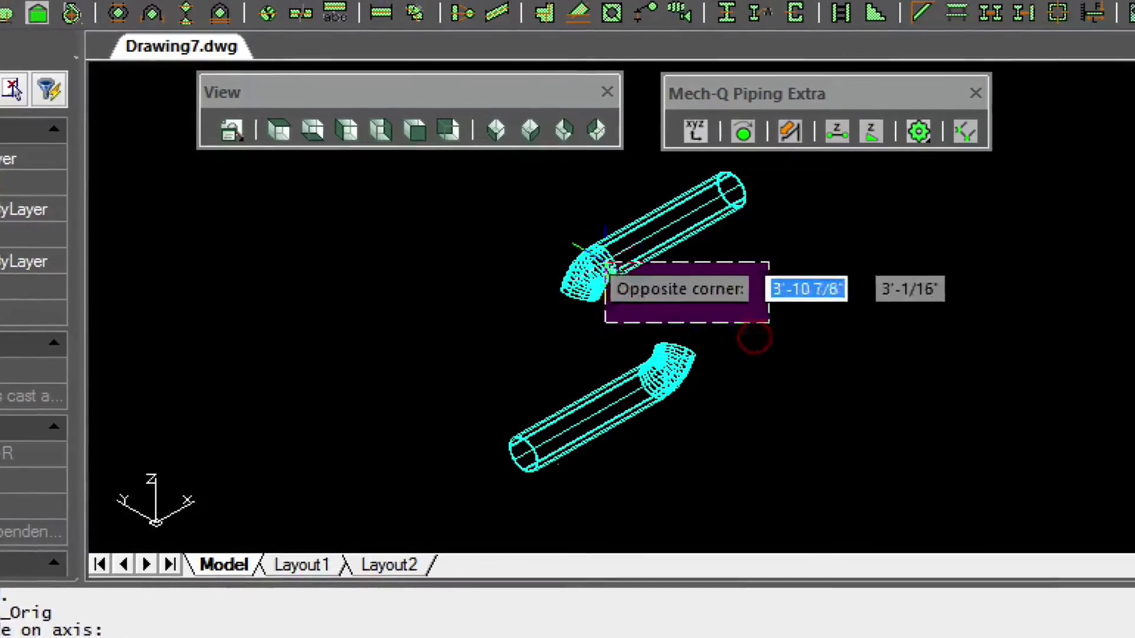
left_click(552, 175)
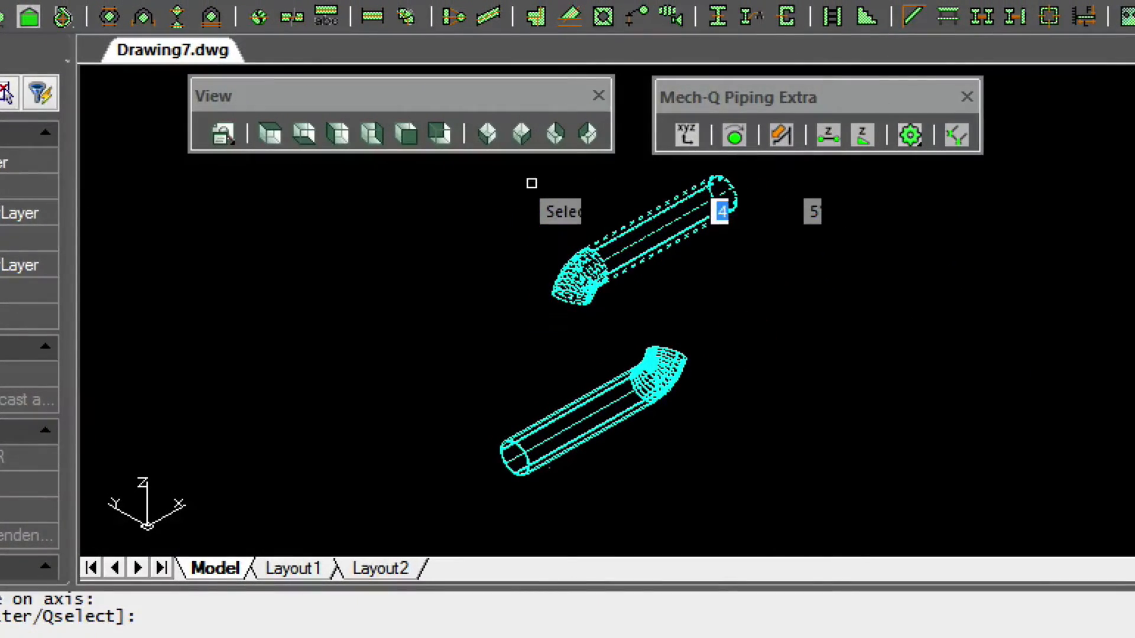
key("Return")
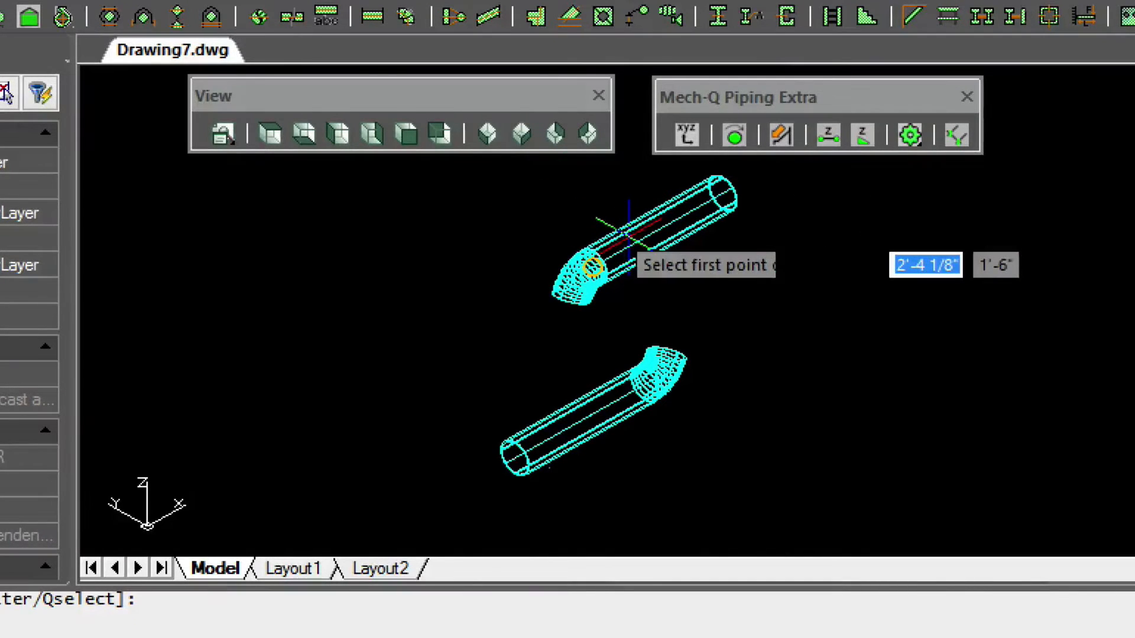
scroll(626, 234, "up", 4)
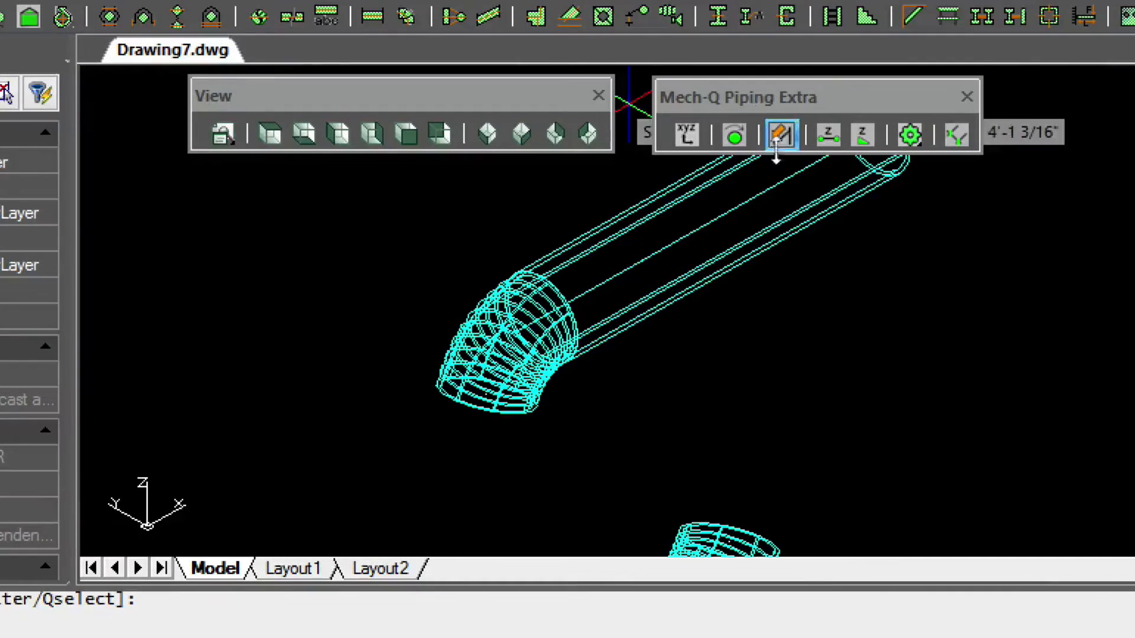
middle_click_drag(830, 172, 795, 262)
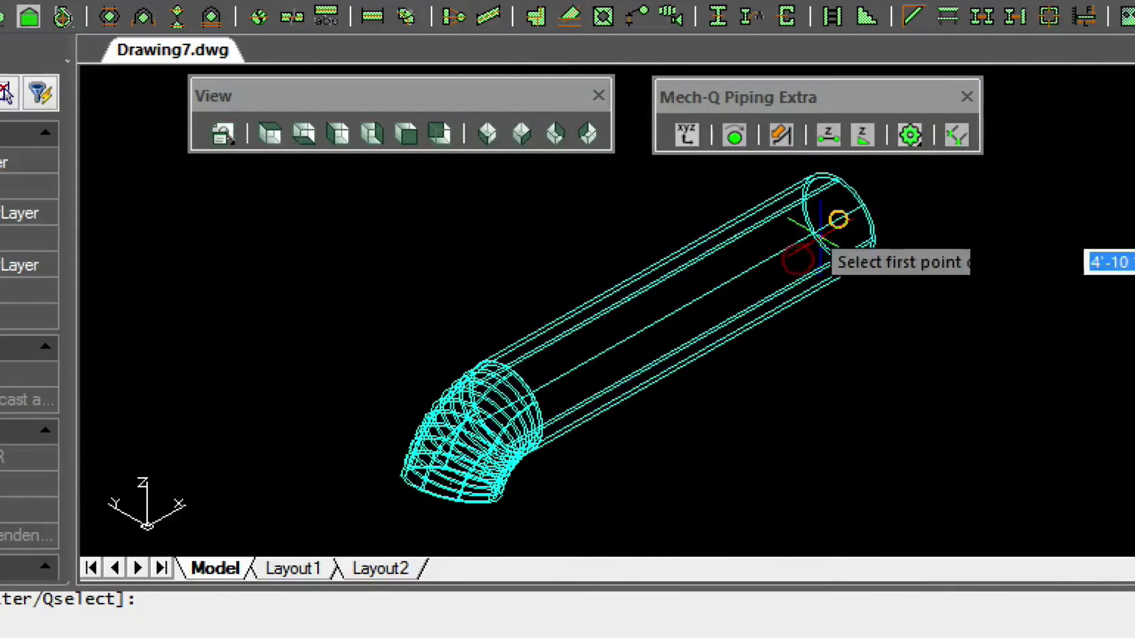
left_click(837, 217)
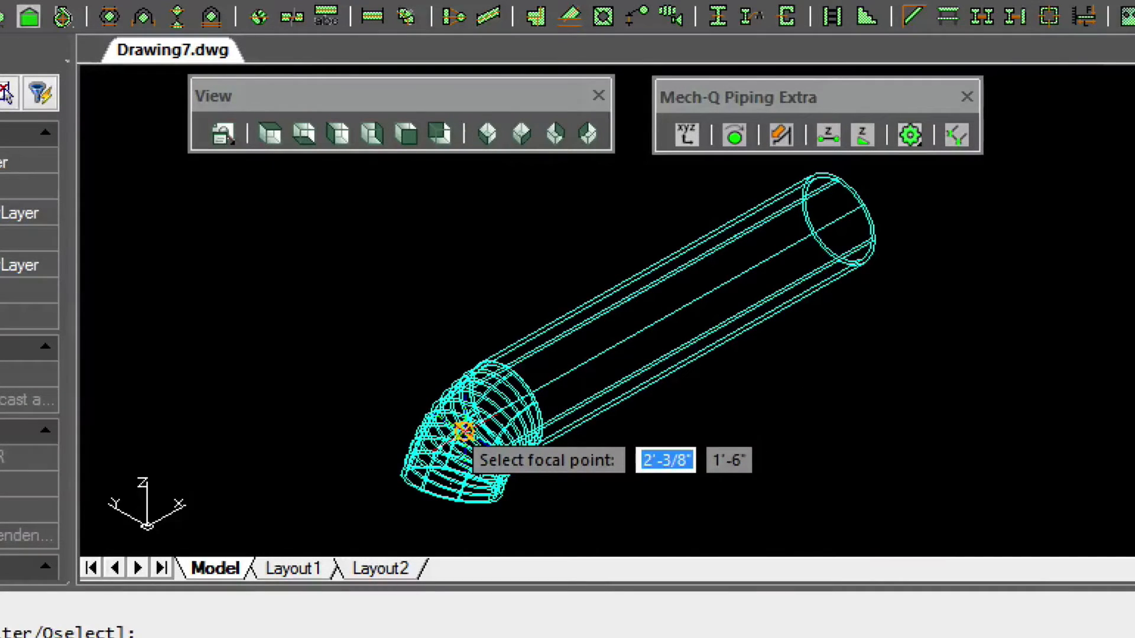
scroll(464, 430, "up", 3)
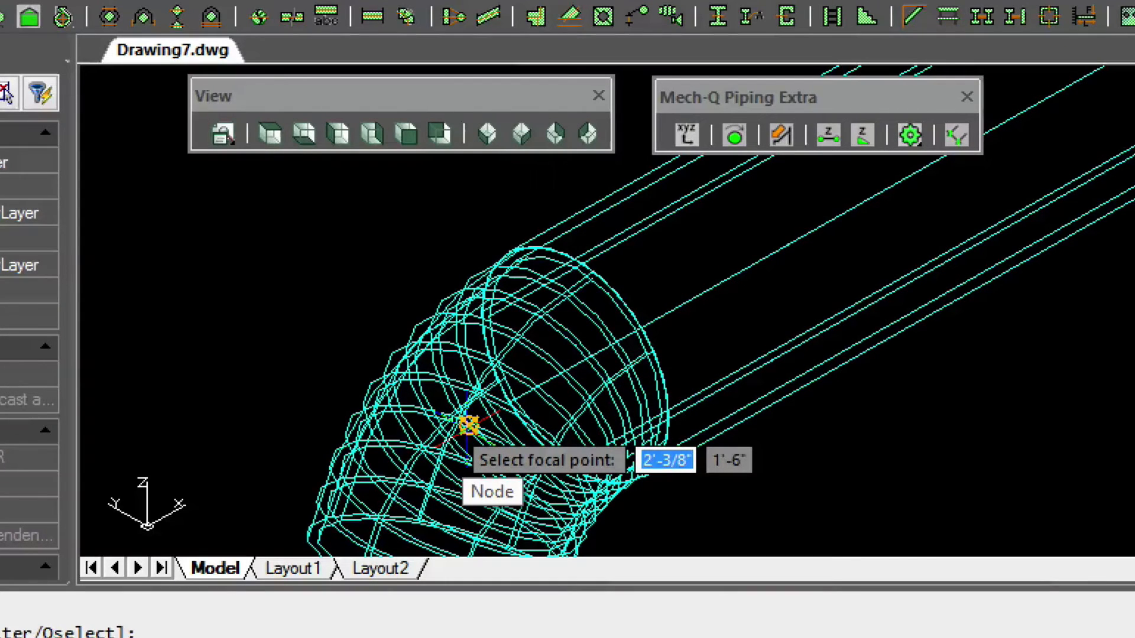
left_click(469, 425)
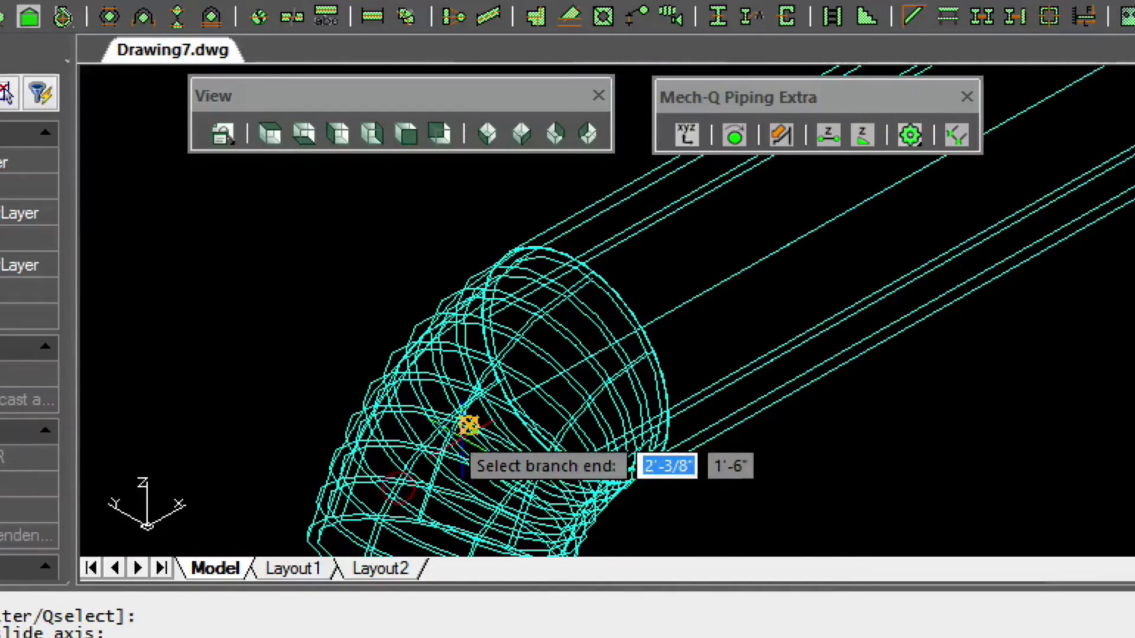
middle_click_drag(468, 438, 499, 239)
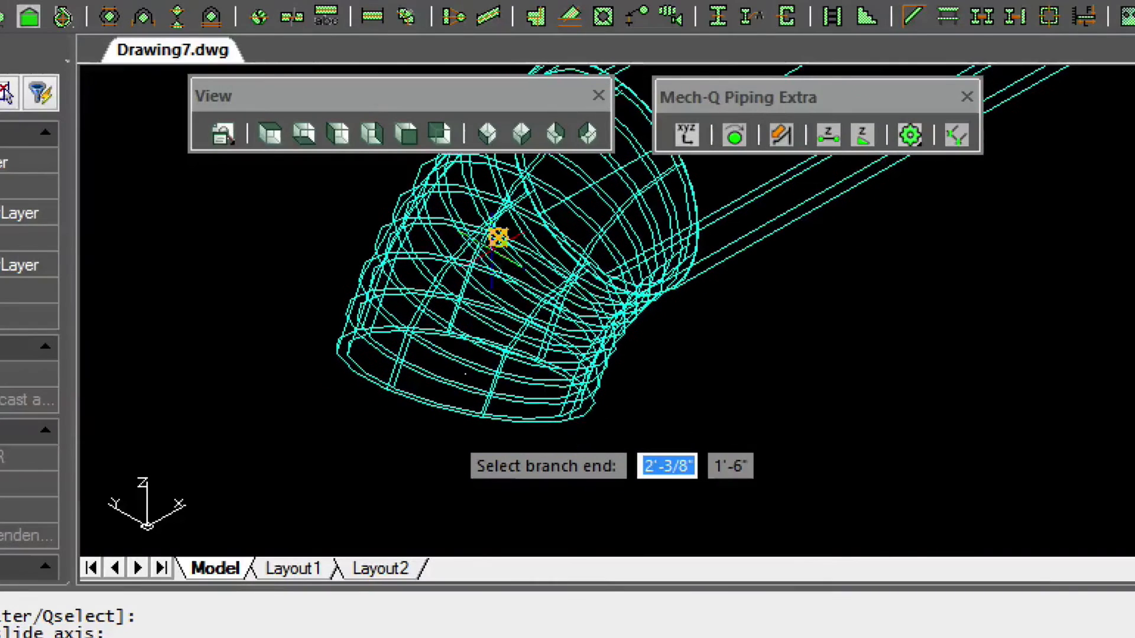
left_click(464, 374)
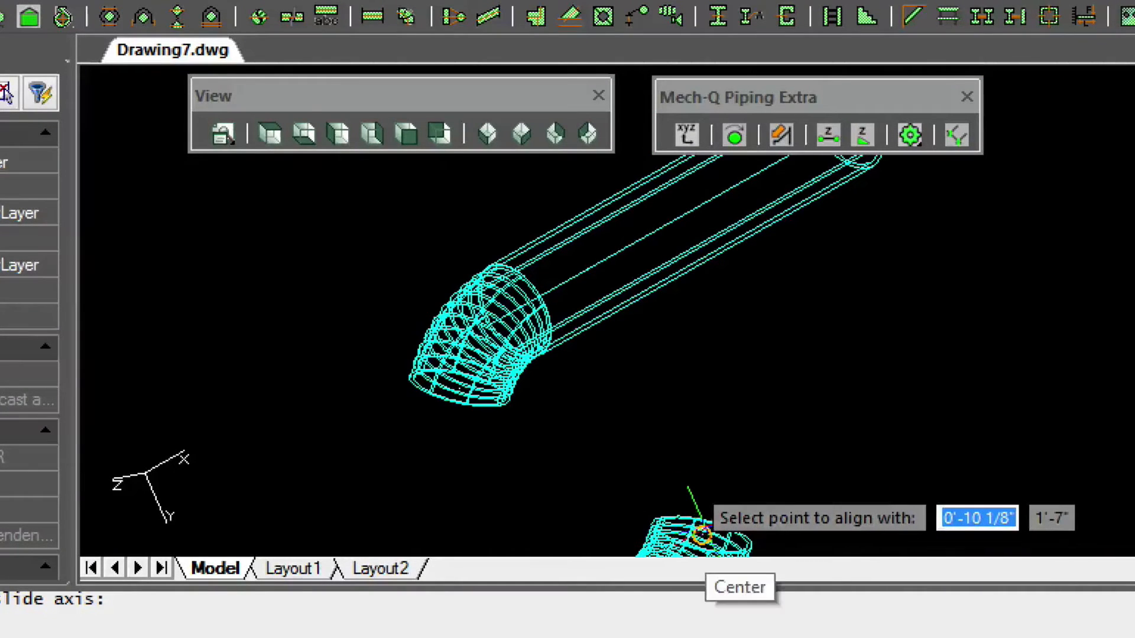
left_click(701, 534)
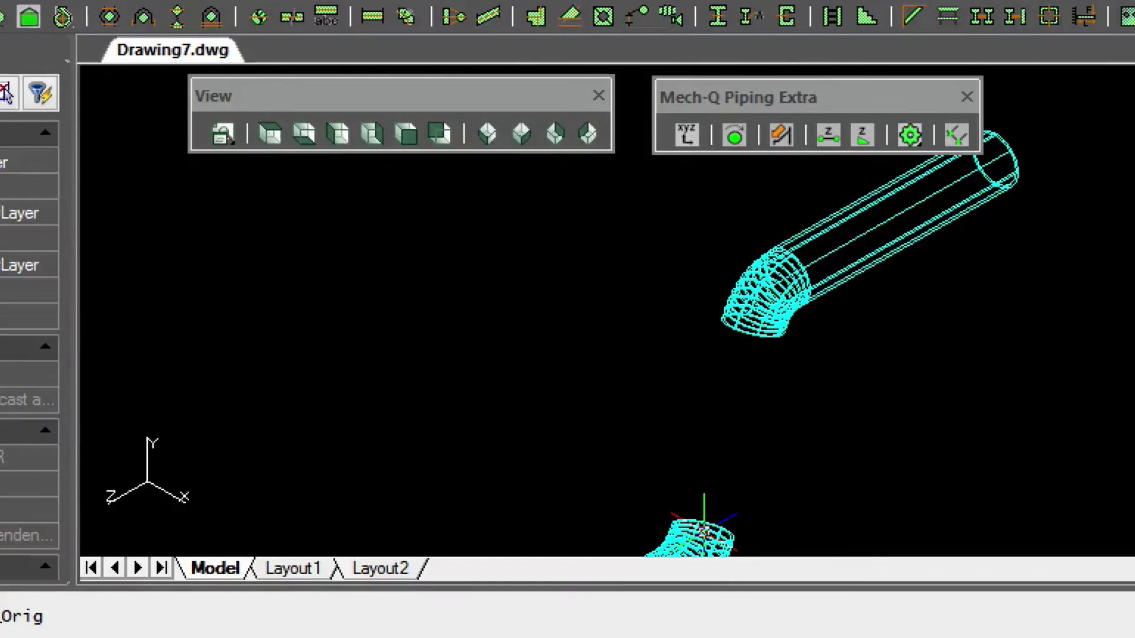
- Draw a 6-inch butt-welded 3D pipe from the upper elbow's open end centre to the lower elbow's open end centre
middle_click_drag(814, 456, 671, 374)
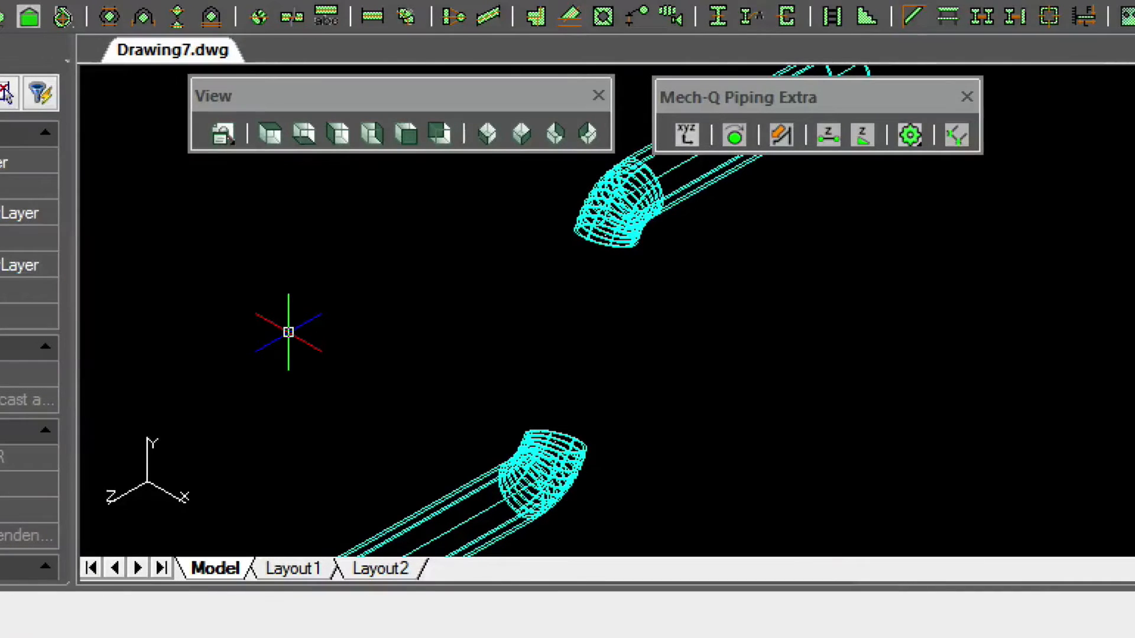
left_click(33, 45)
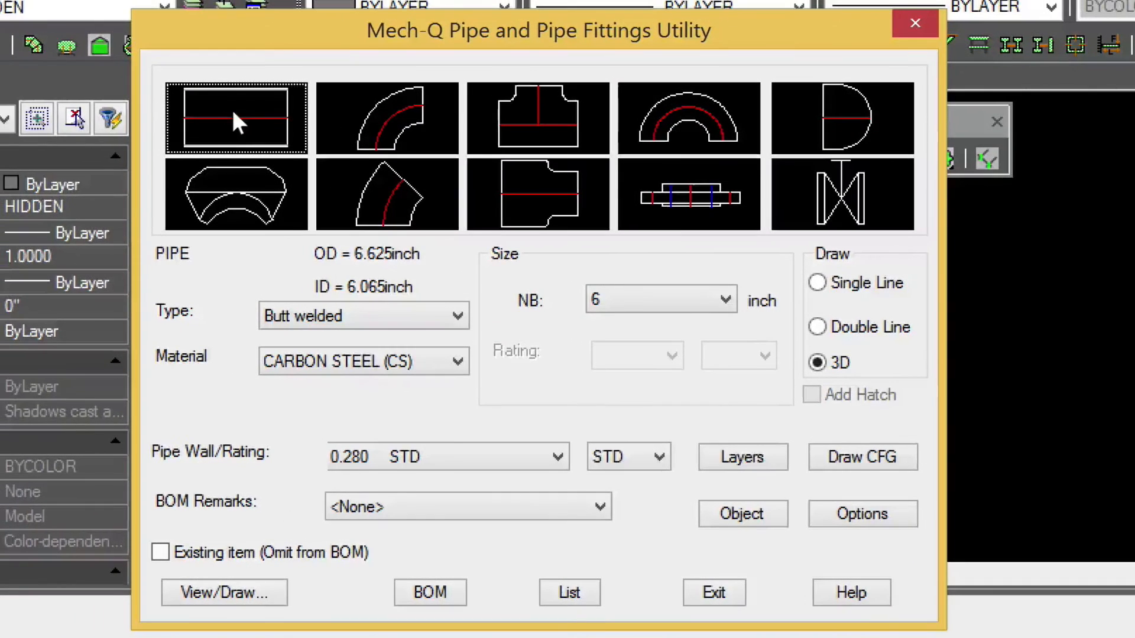
left_click(219, 591)
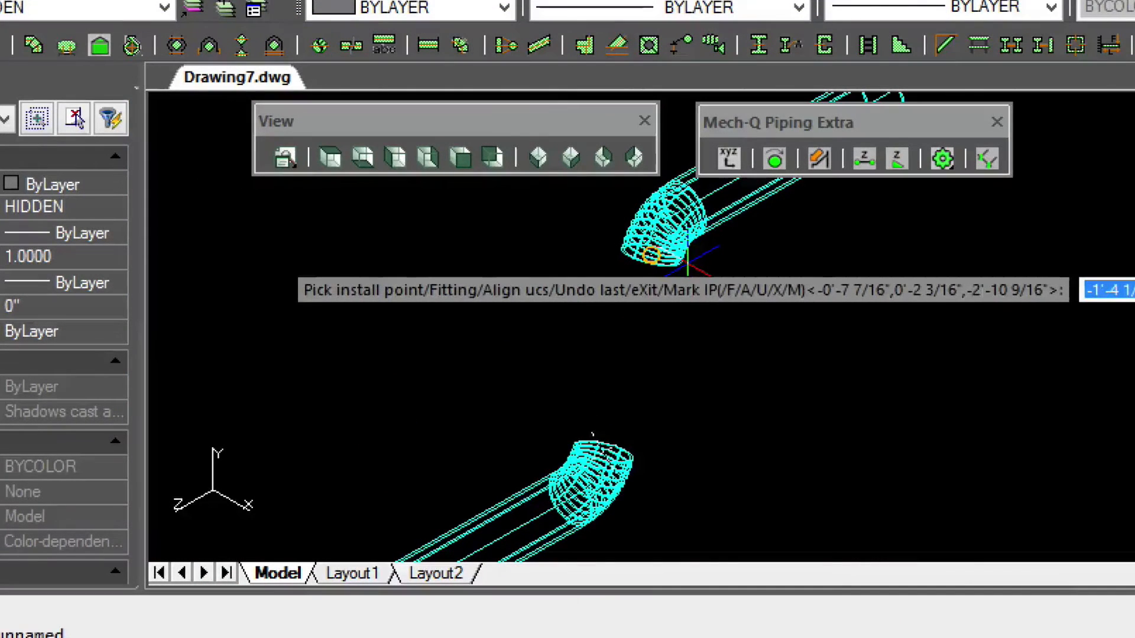
left_click(684, 260)
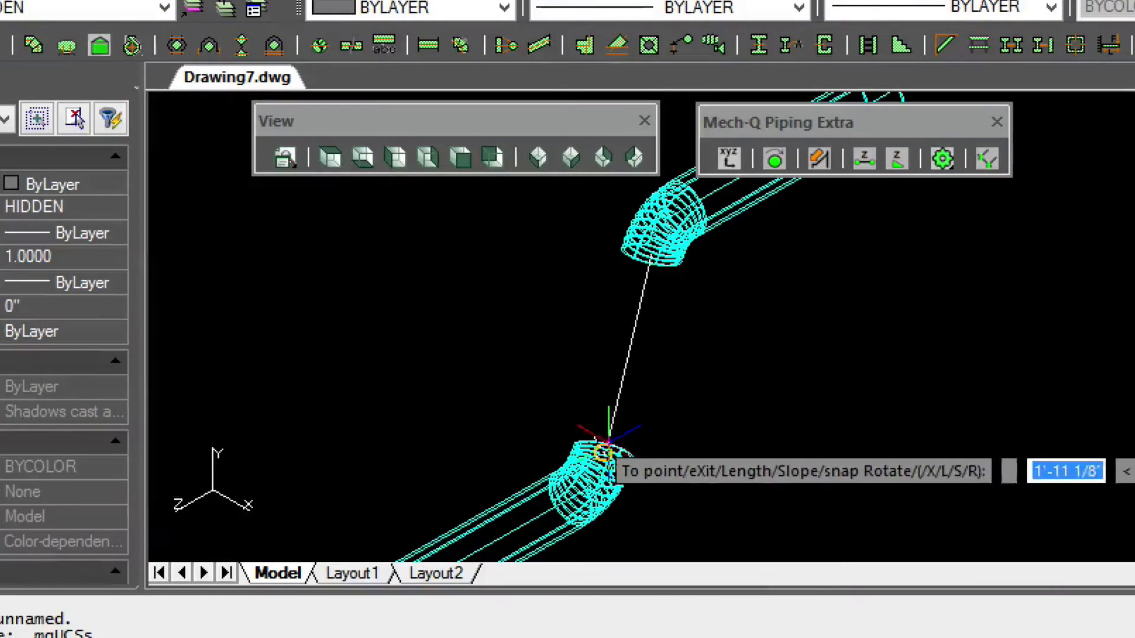
left_click(607, 459)
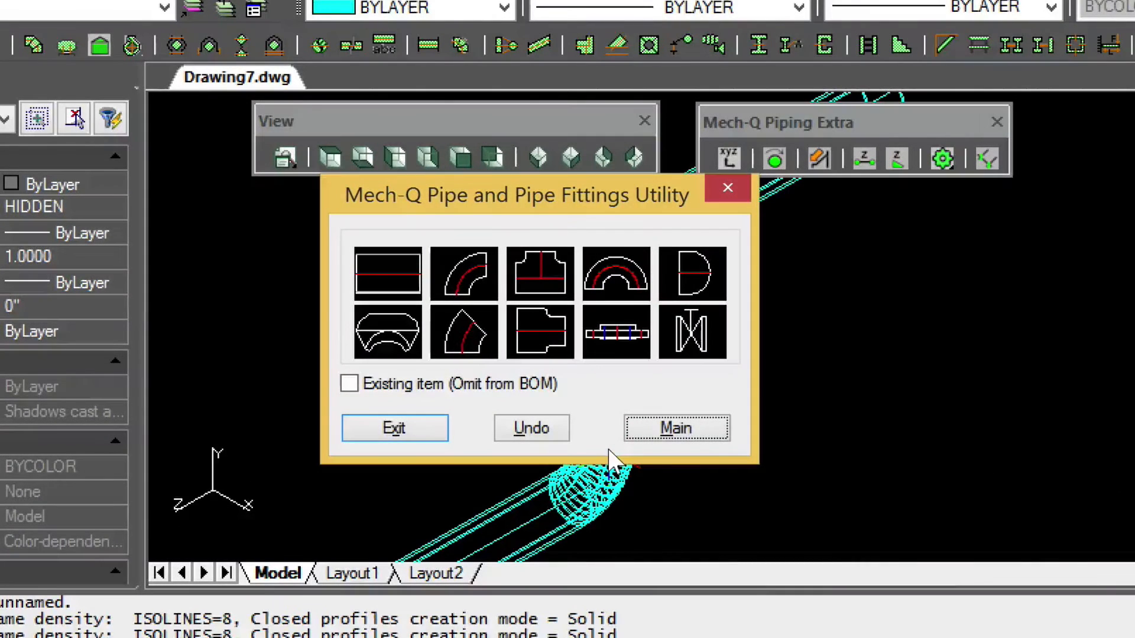
left_click(395, 428)
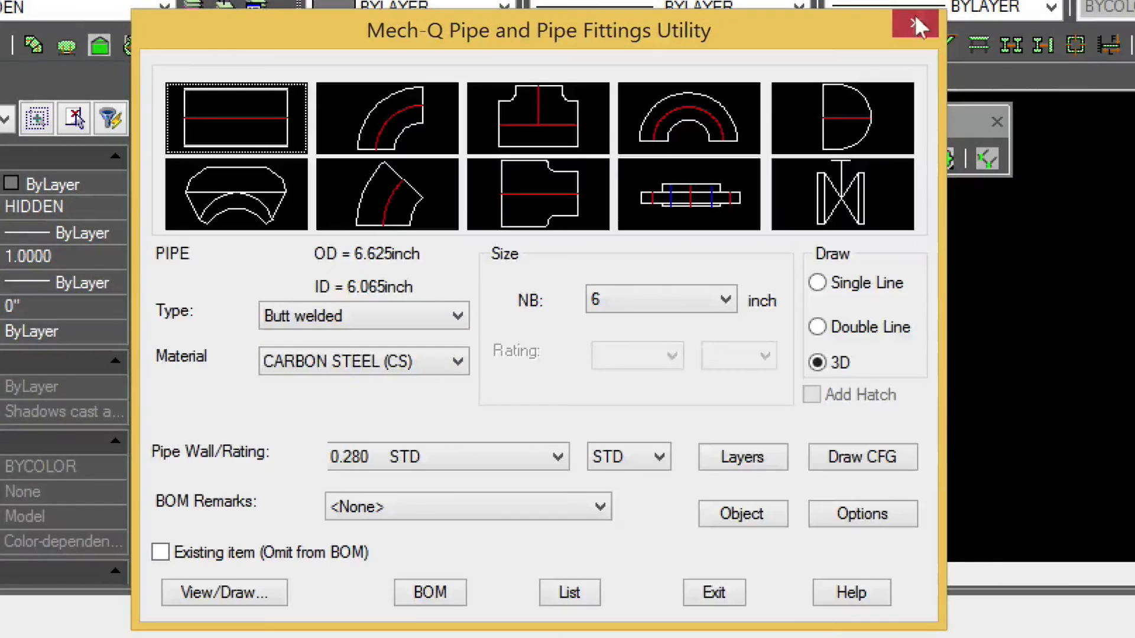
left_click(916, 24)
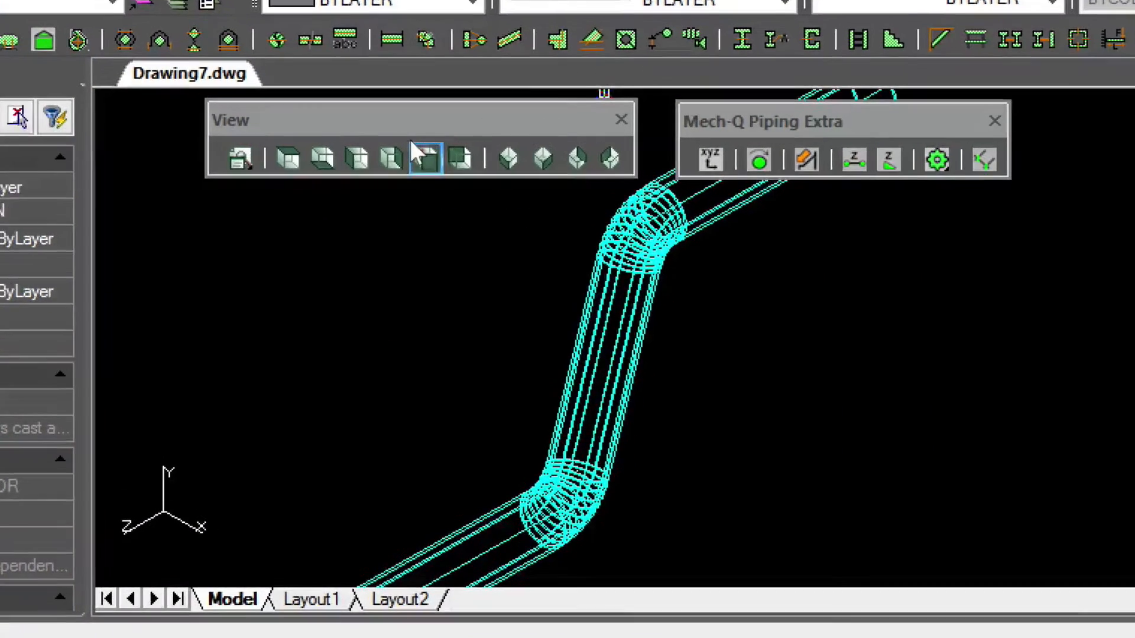
left_click(459, 156)
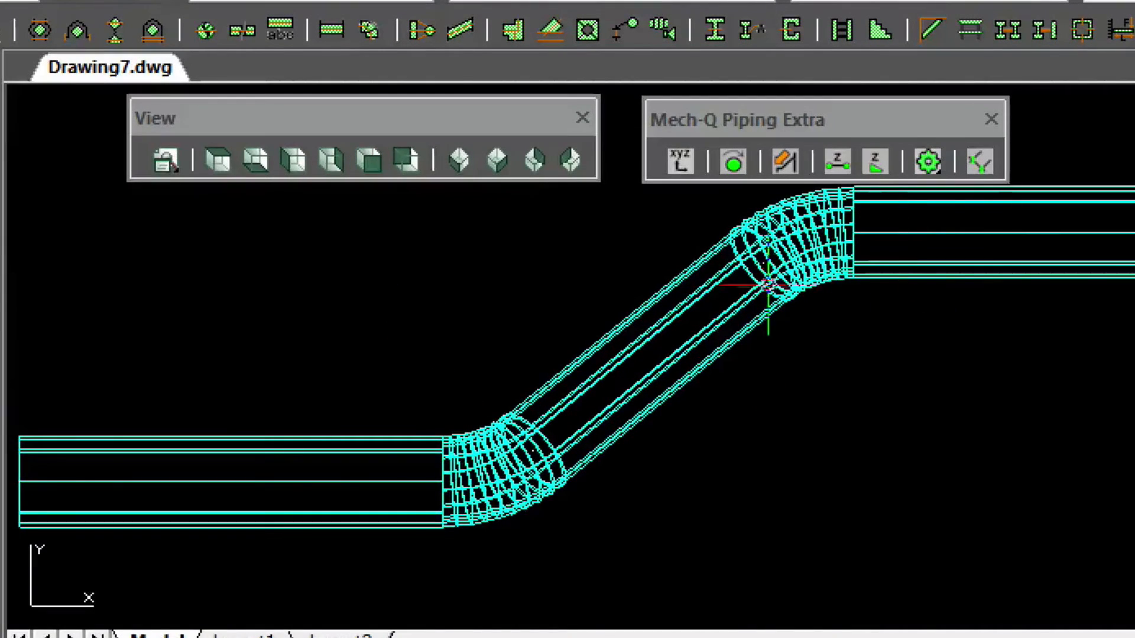
- Show the pipe assembly in the left view and display it shaded with the SHADE command
left_click(274, 158)
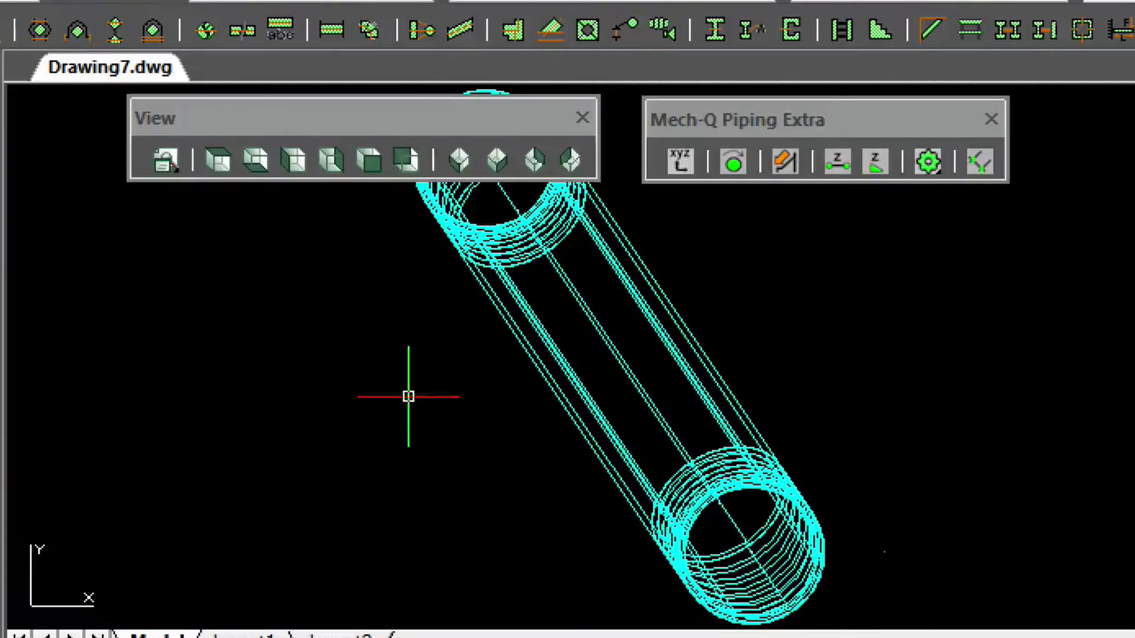
scroll(407, 396, "down", 2)
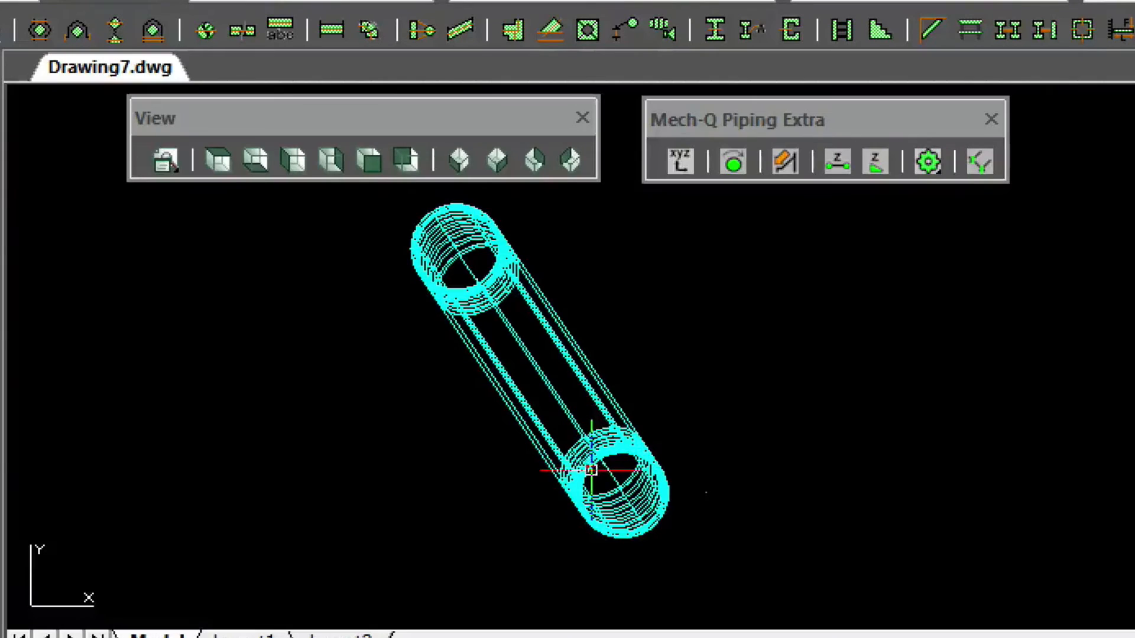
type("SHA")
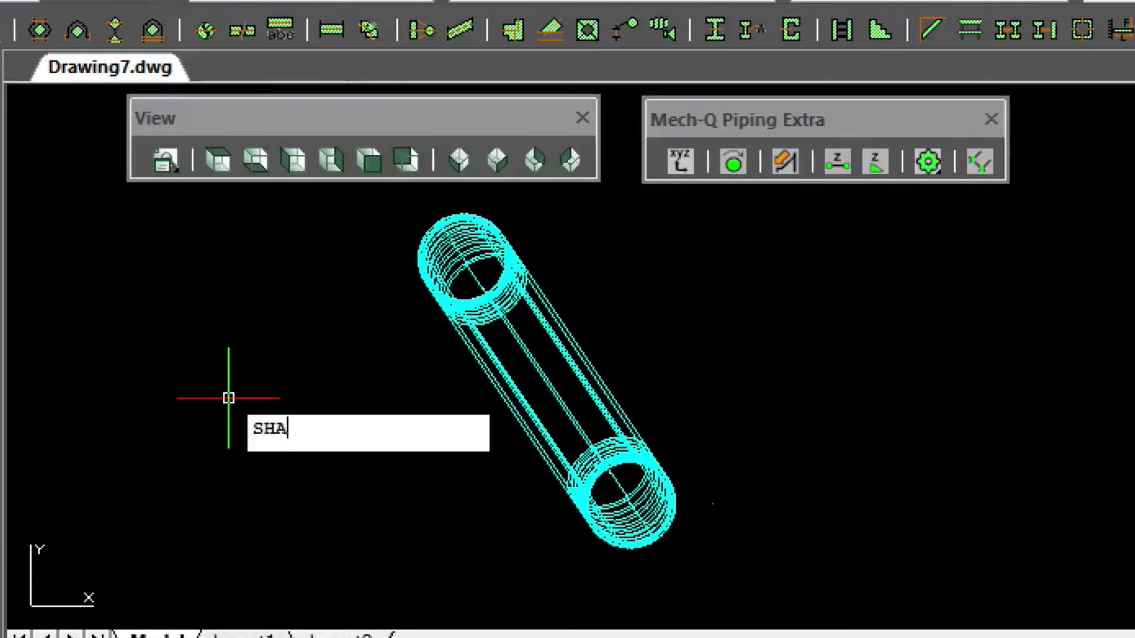
type("DE")
key("Return")
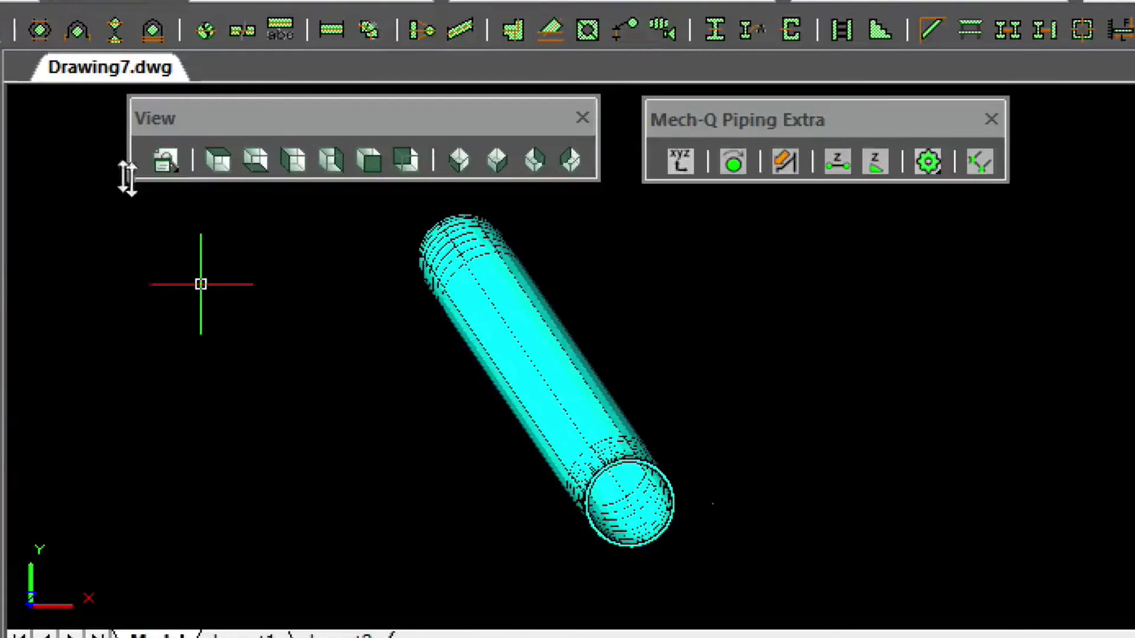
- Rotate the shaded pipe assembly in real time about the Y axis to inspect both elbows and the joining pipe
left_click(1, 2)
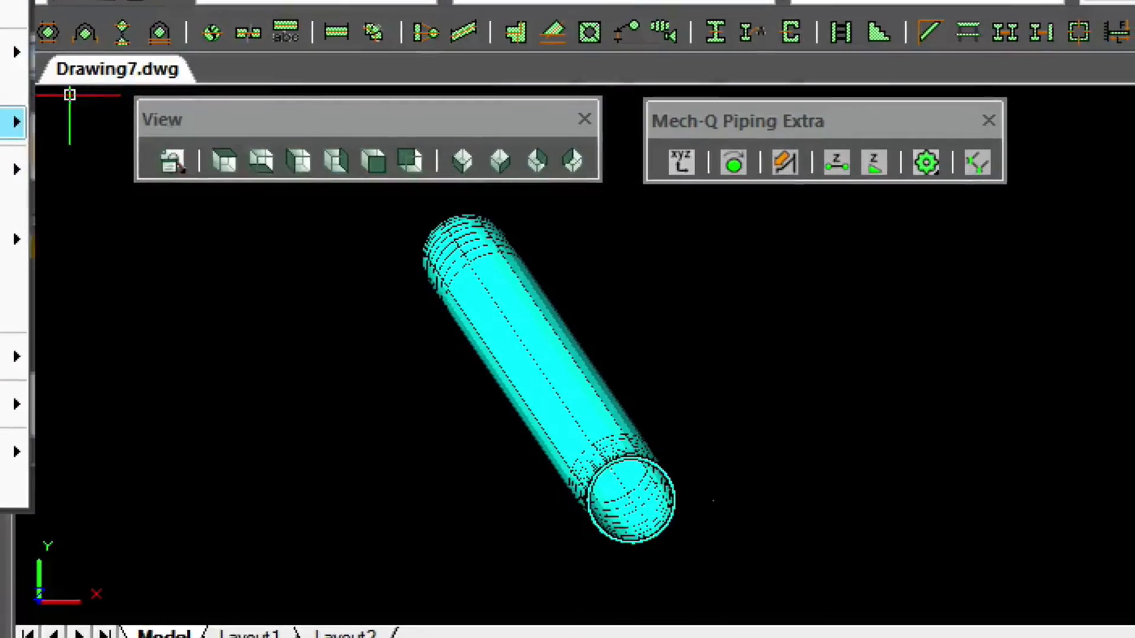
mouse_move(34, 114)
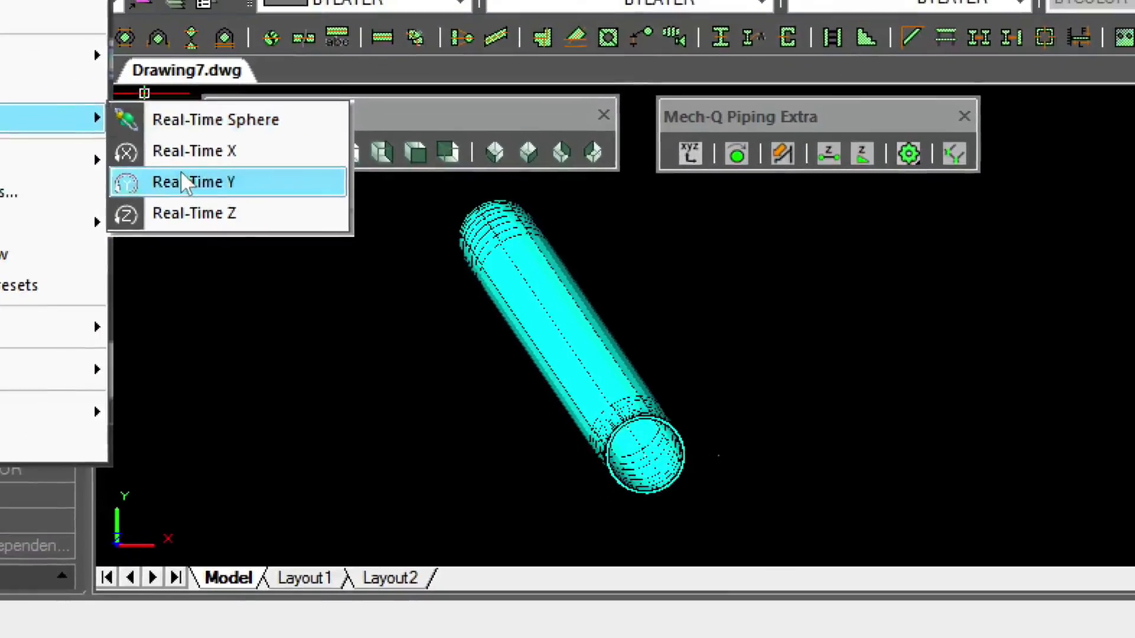
left_click(159, 197)
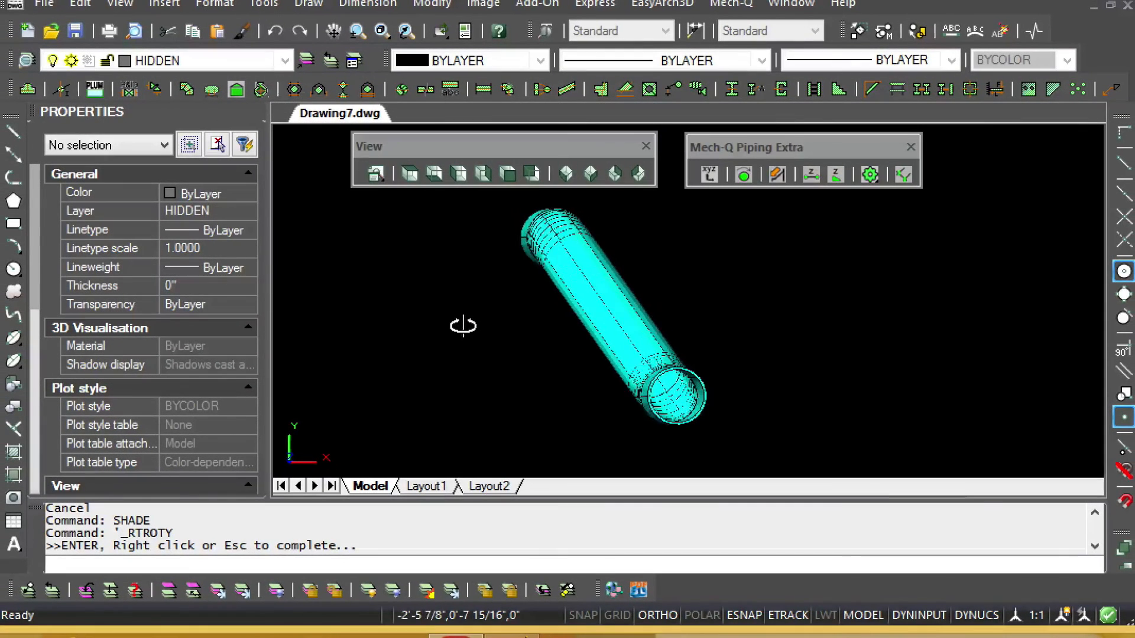
left_click_drag(463, 326, 395, 331)
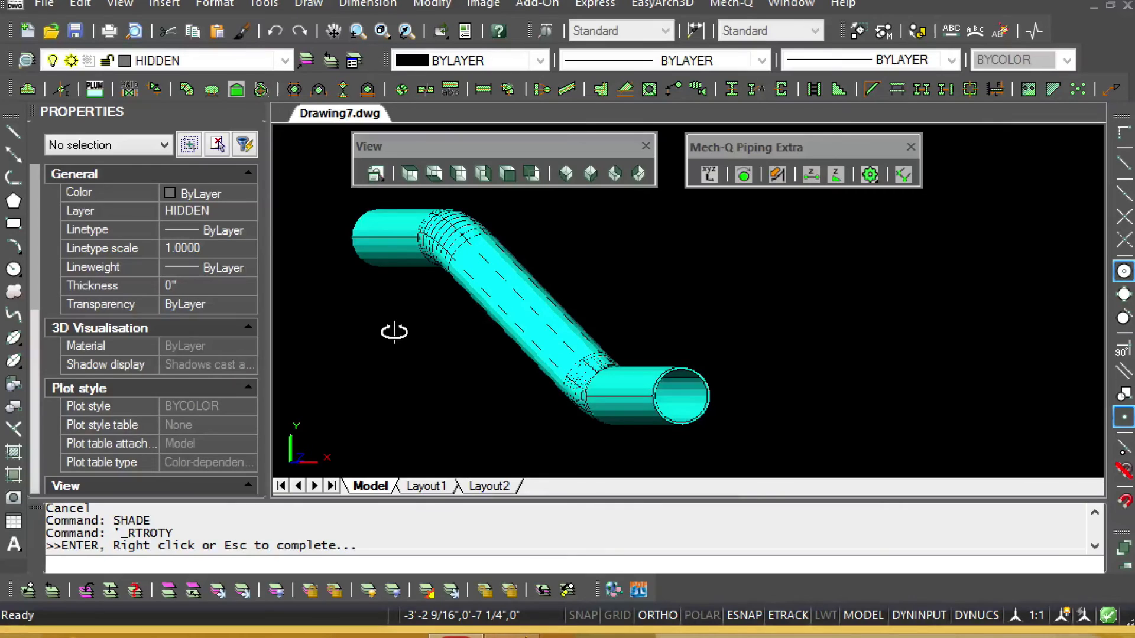